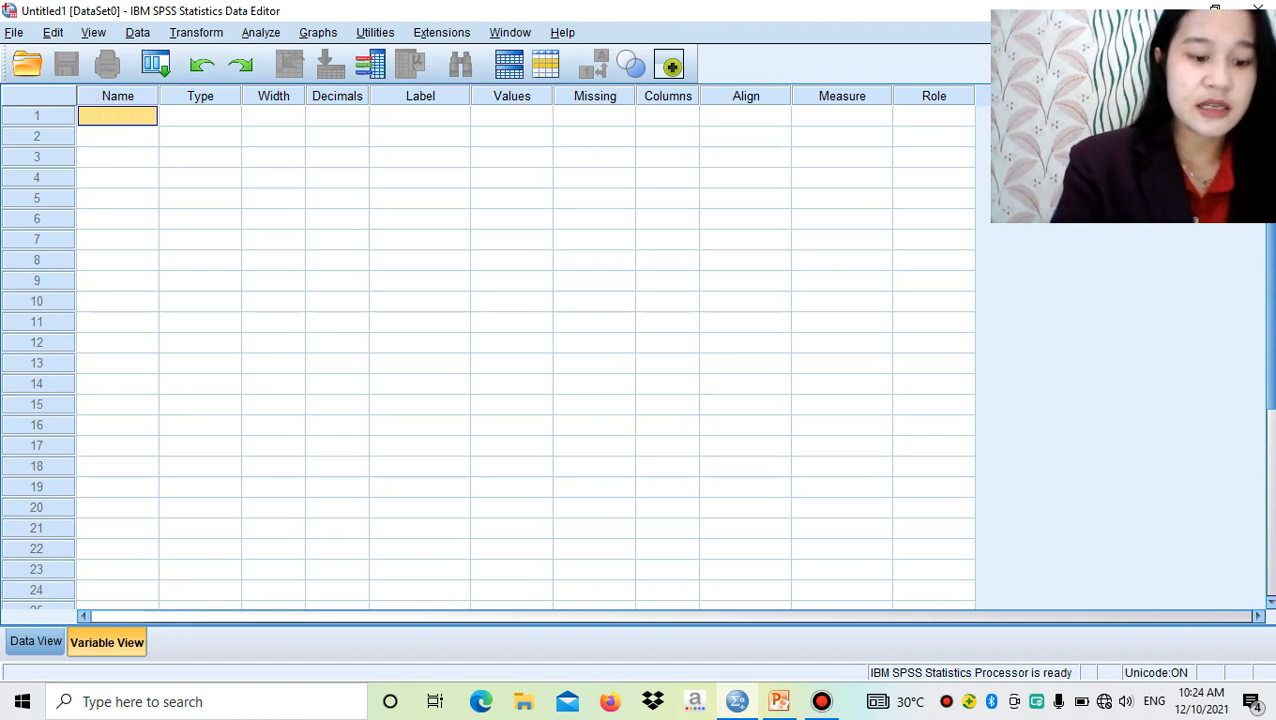
Step: Define the first variable with the name sebelum and try to set its decimals to 0
type("a")
key("BackSpace")
type("se")
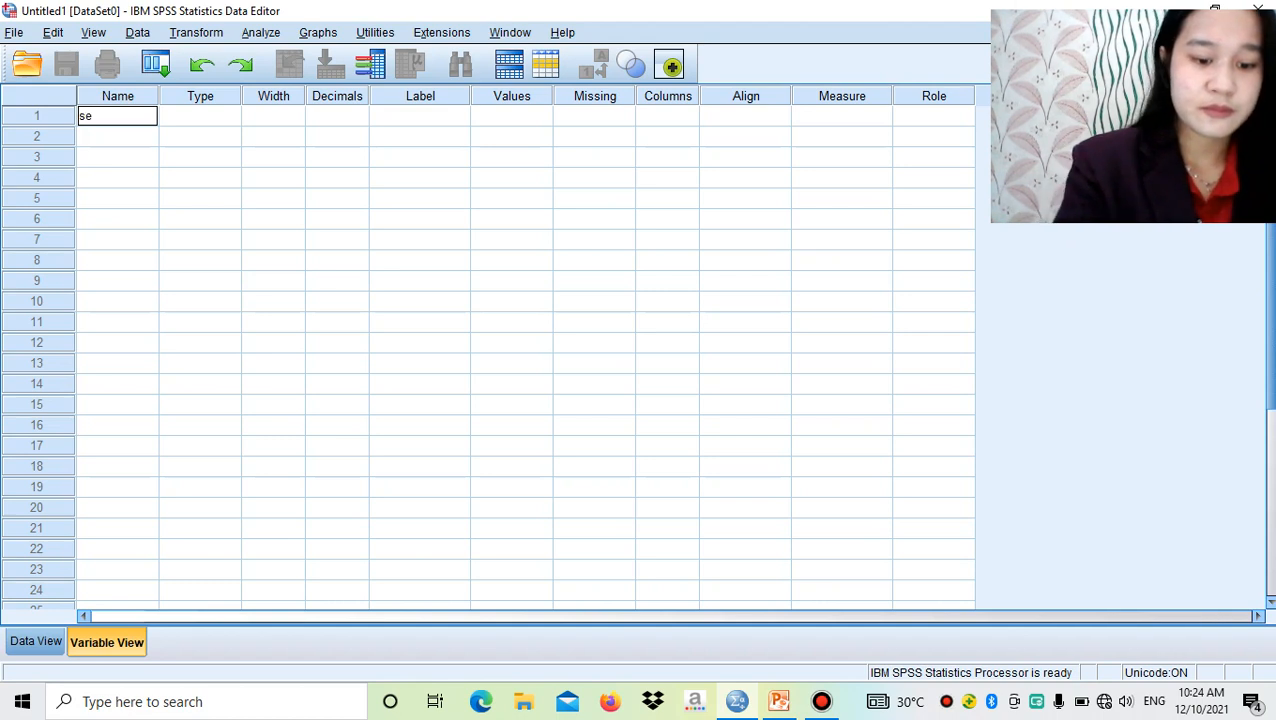
type("belu")
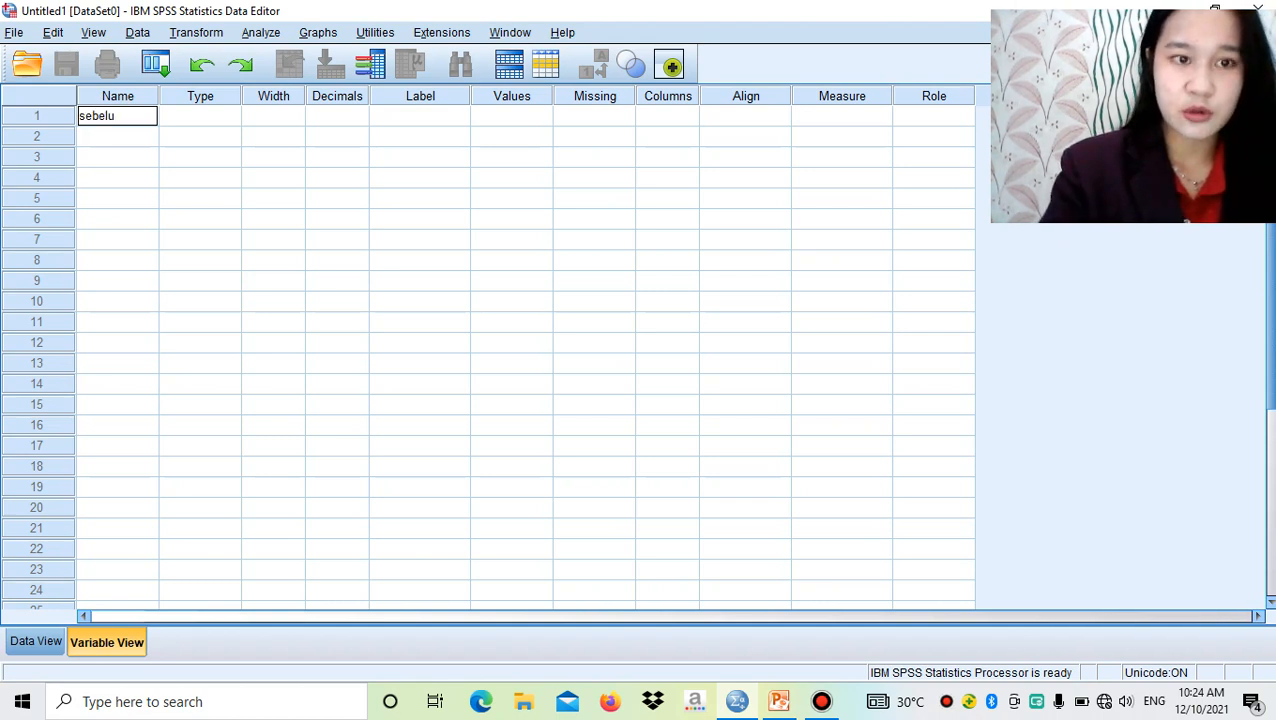
type("m")
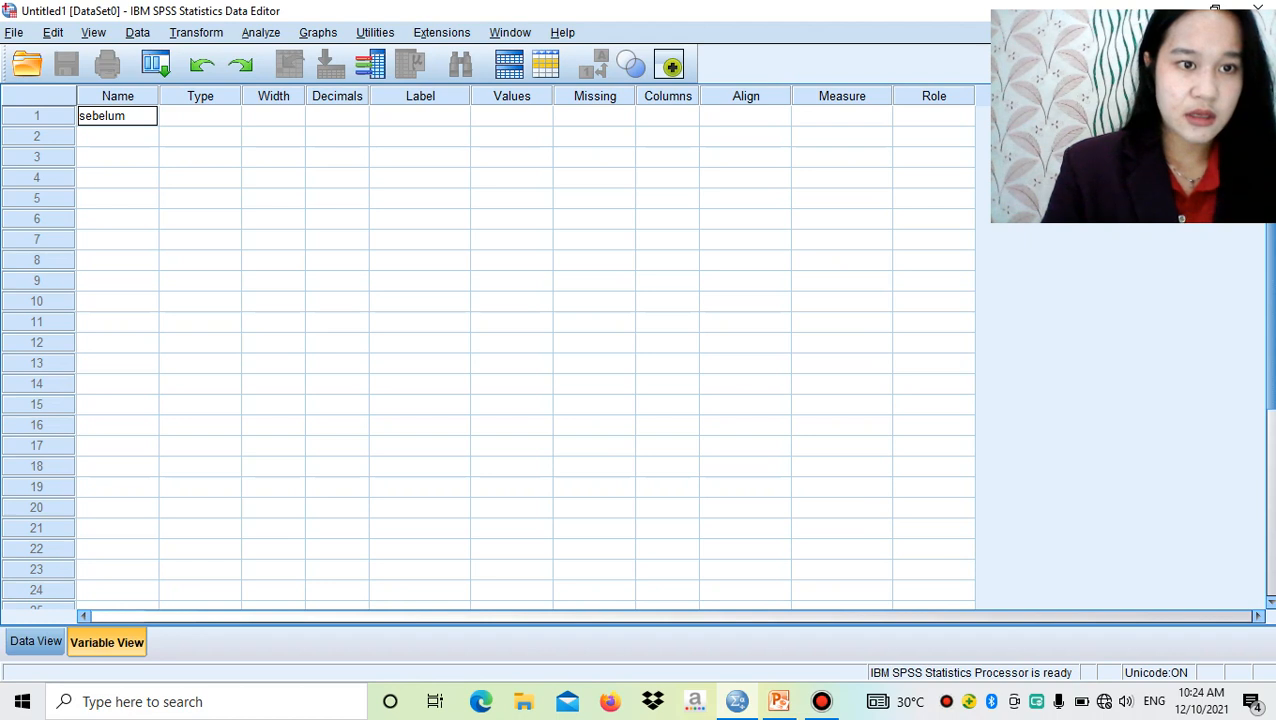
left_click(170, 116)
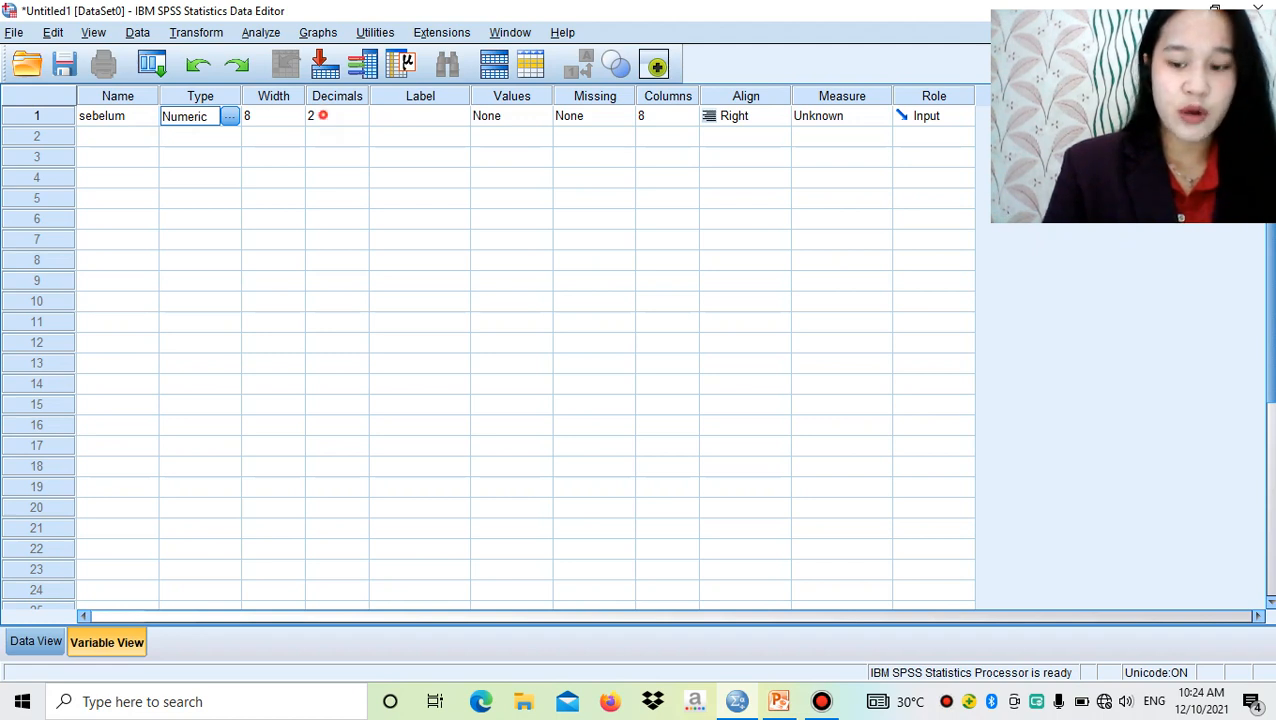
left_click(318, 116)
type("0")
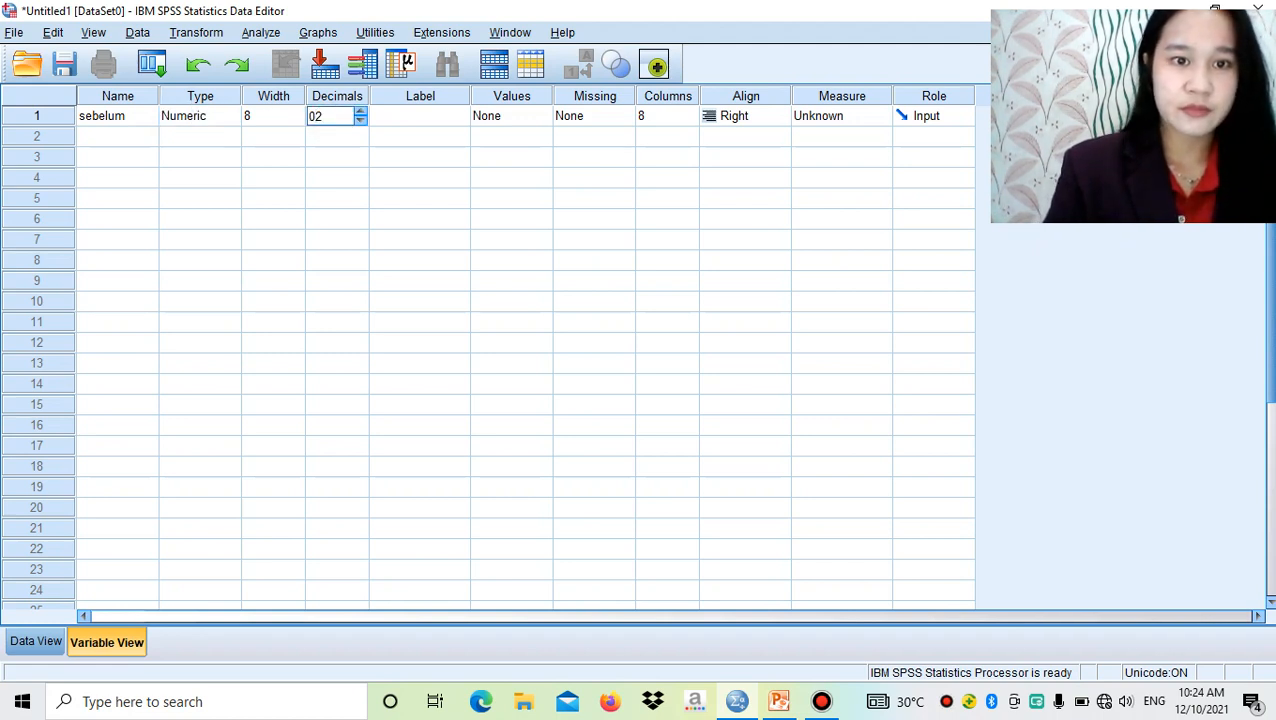
Step: Define a second variable in row 2 with the name sesudah
left_click(100, 132)
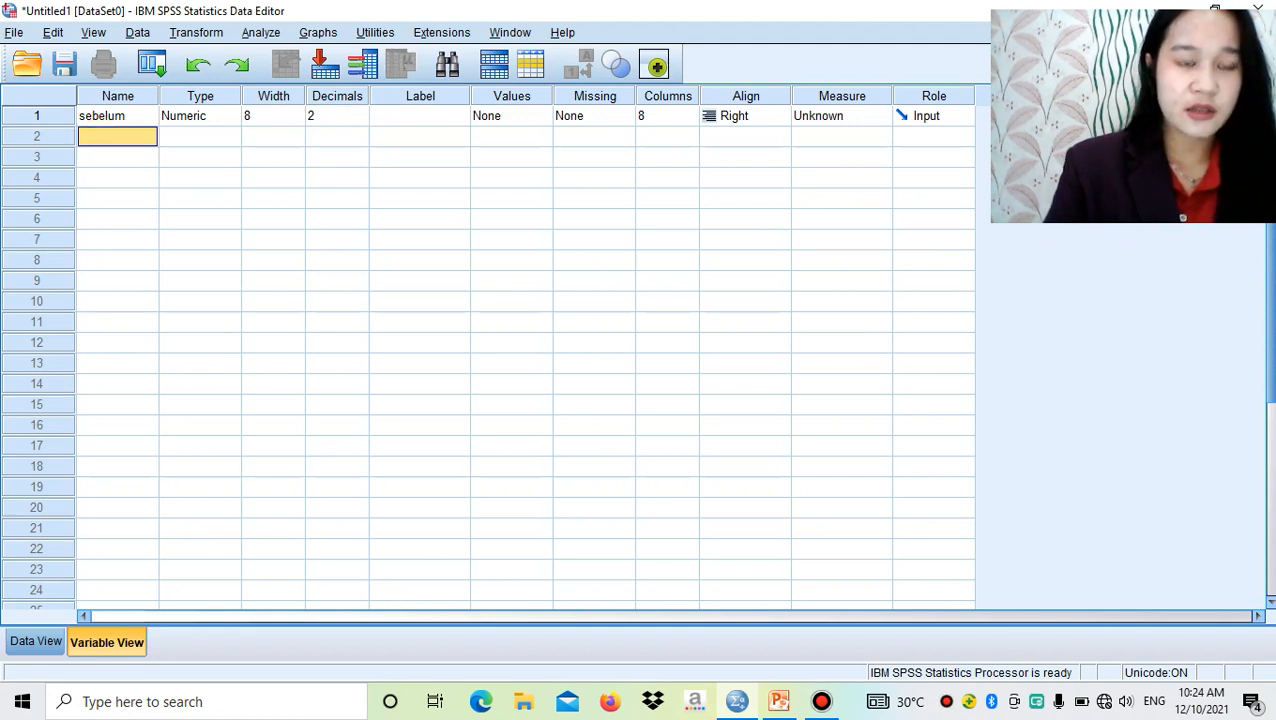
type("sesud")
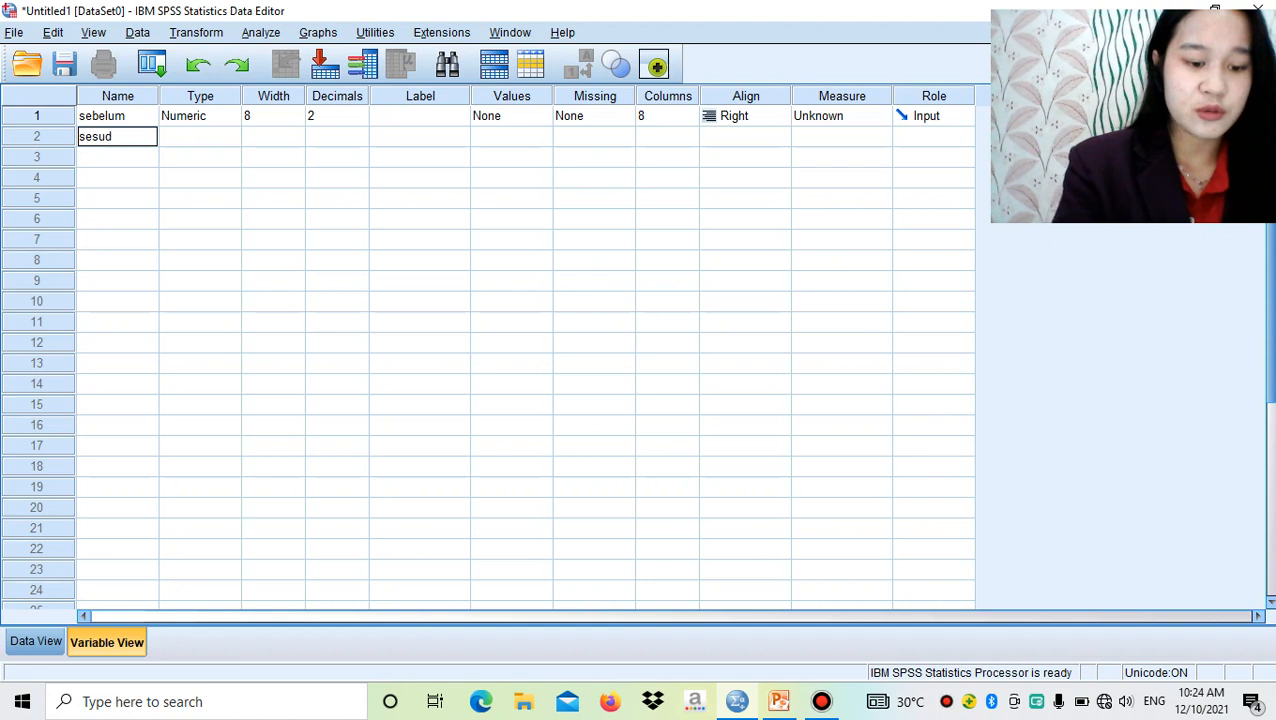
type("ahnya")
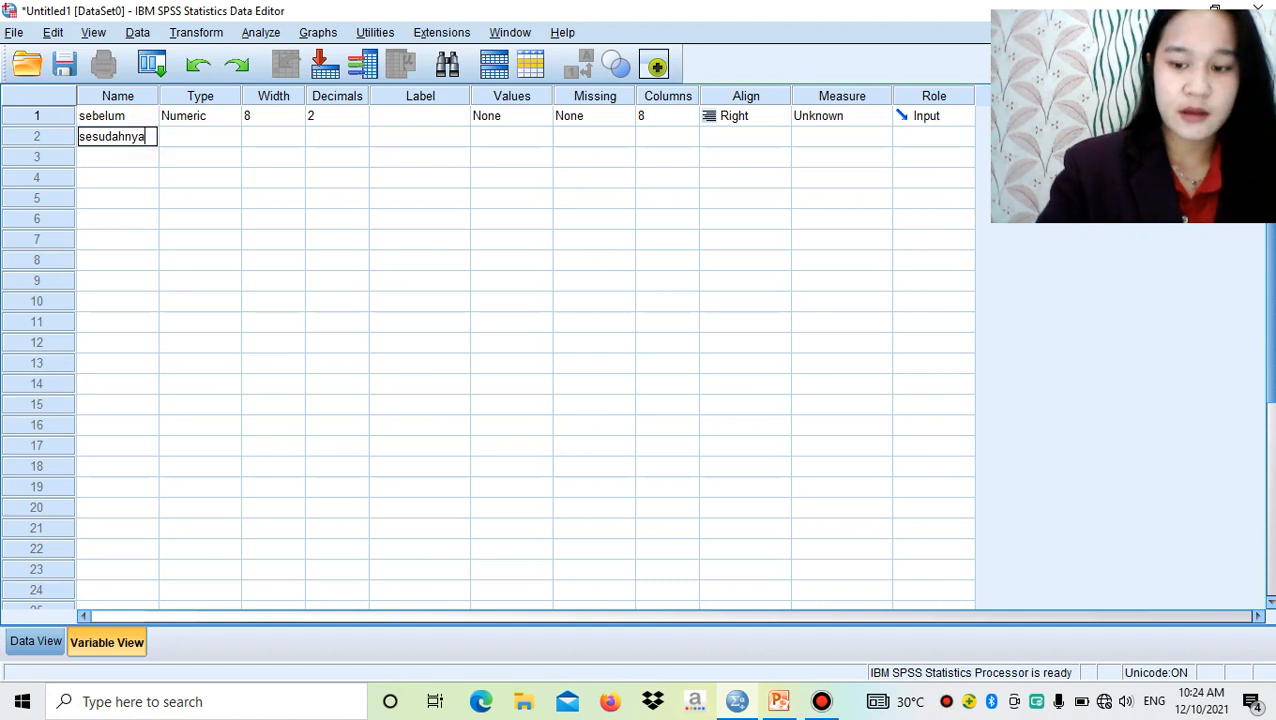
key("BackSpace")
key("BackSpace")
key("BackSpace")
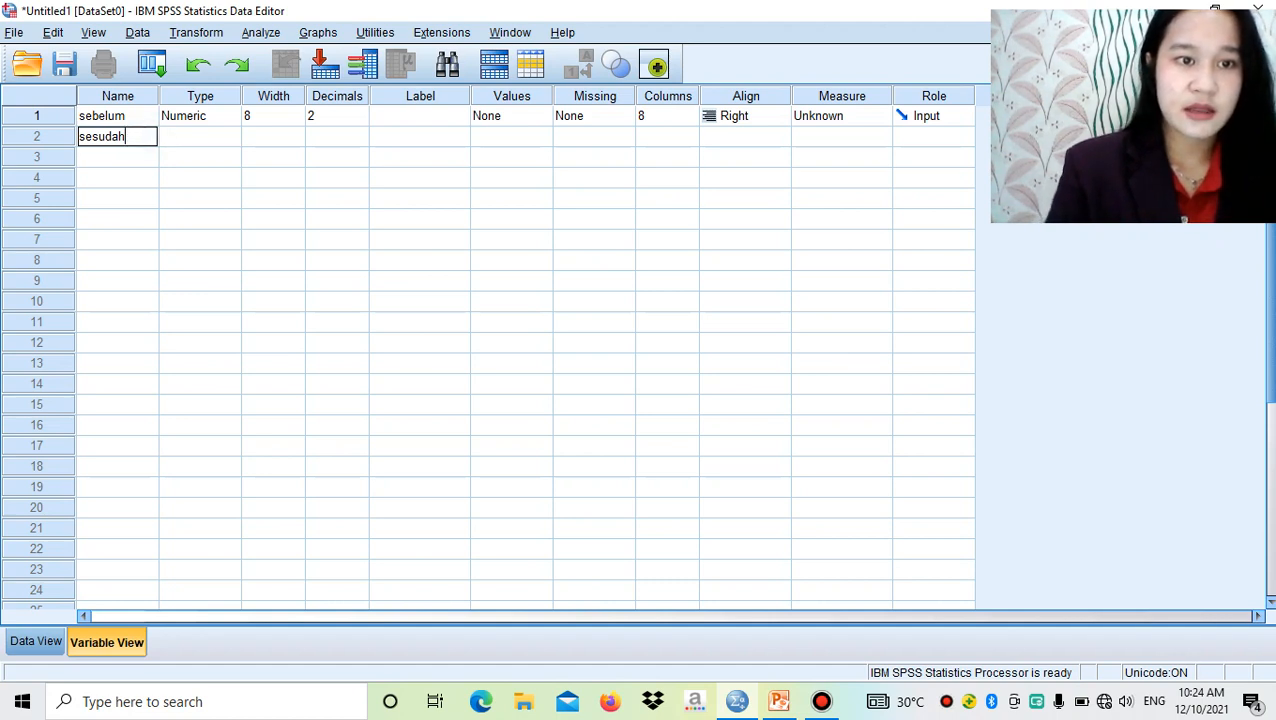
key("Tab")
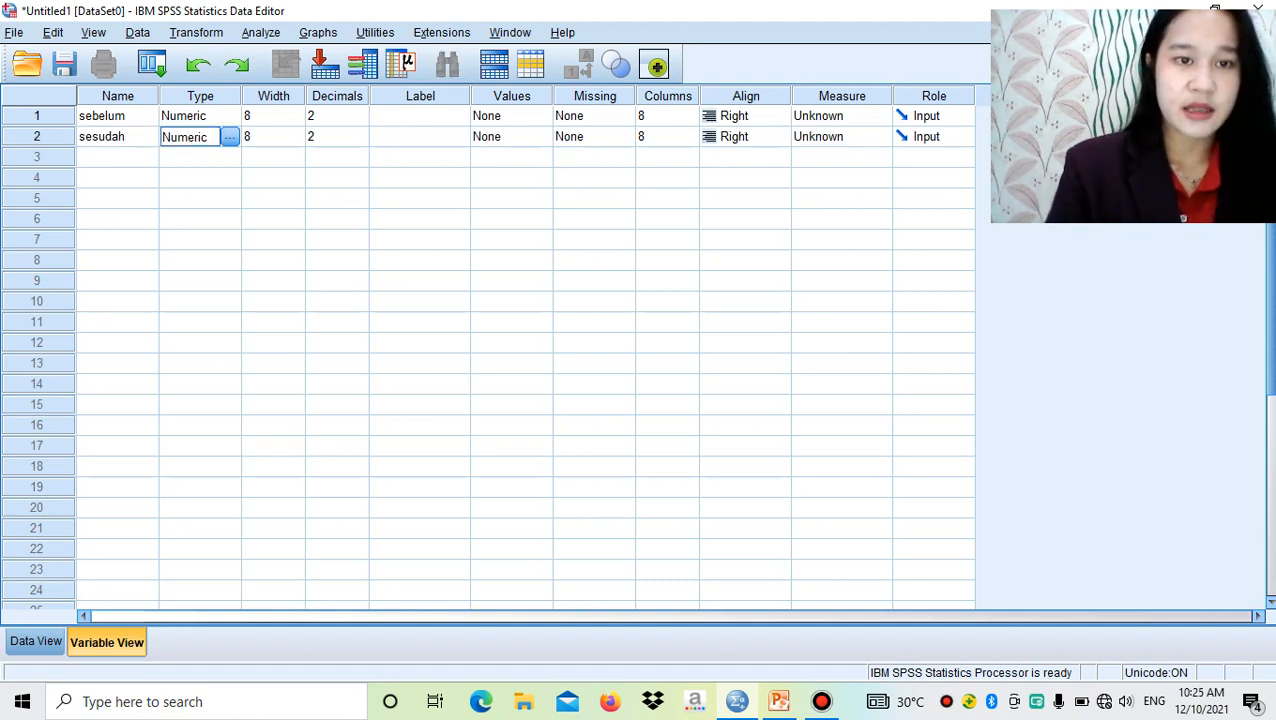
Step: Set the decimals of both variables, sebelum and sesudah, to 0
left_click(320, 117)
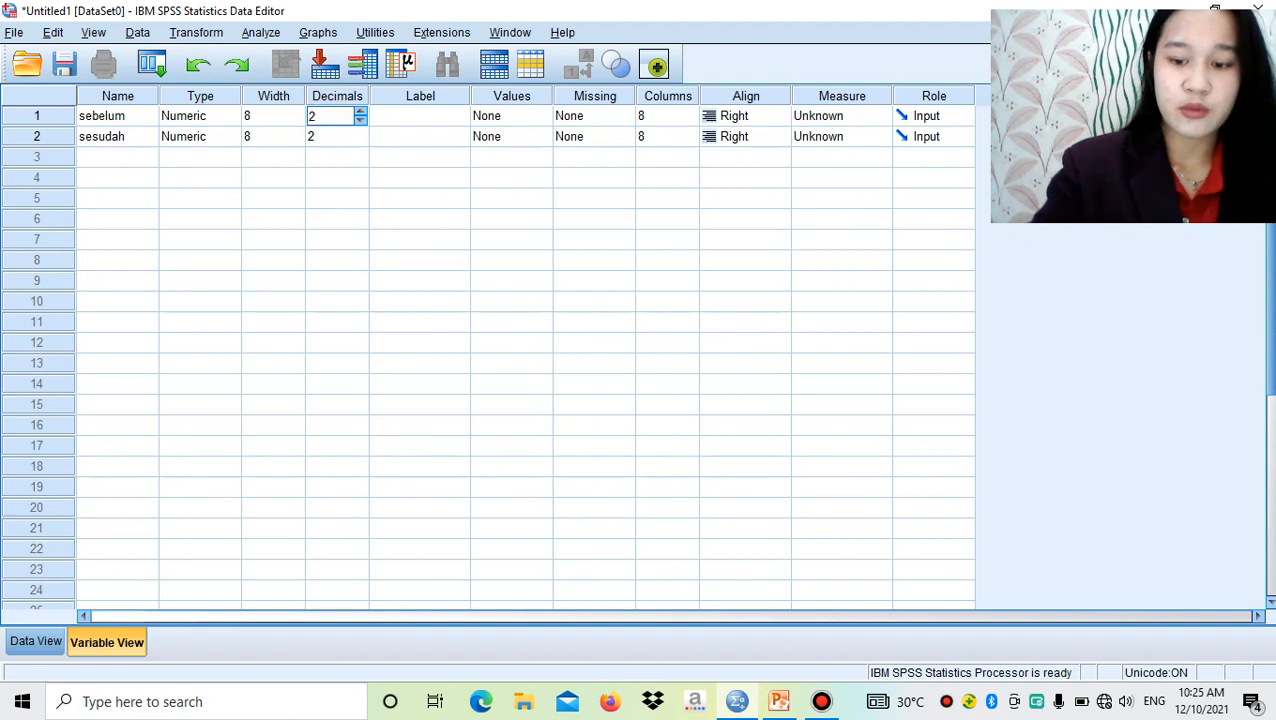
key("BackSpace")
type("0")
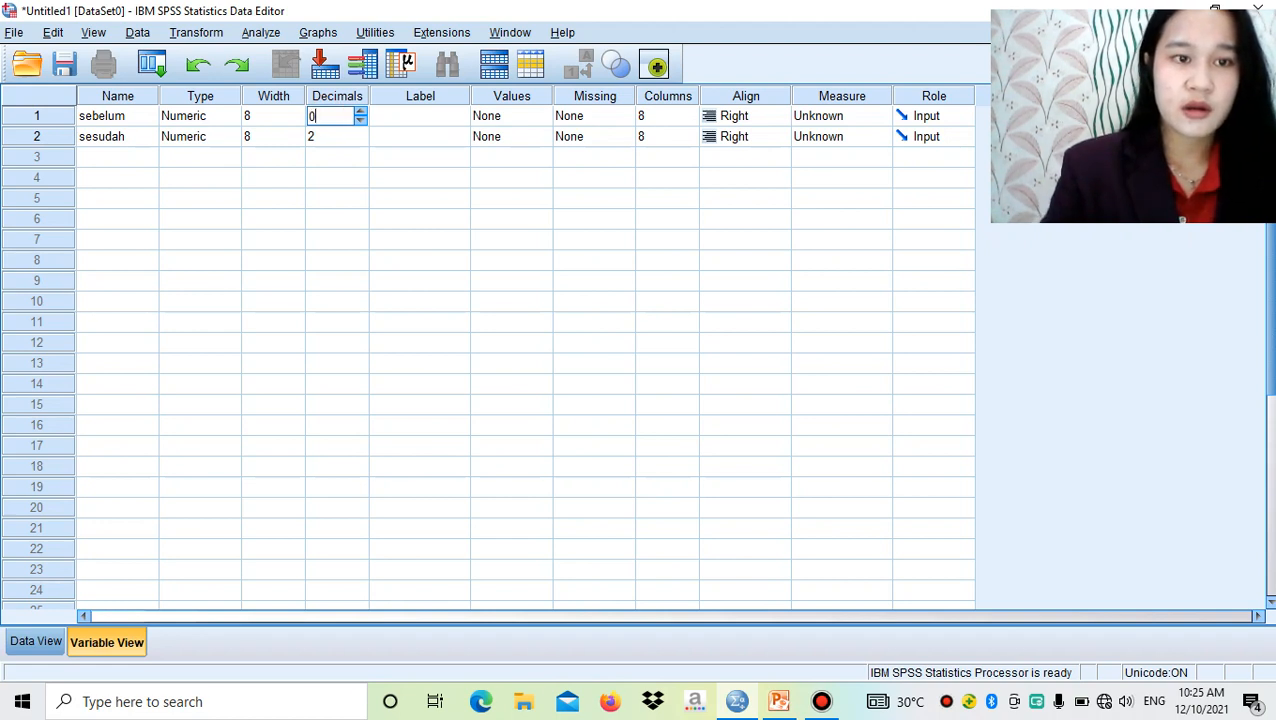
key("Return")
type("0")
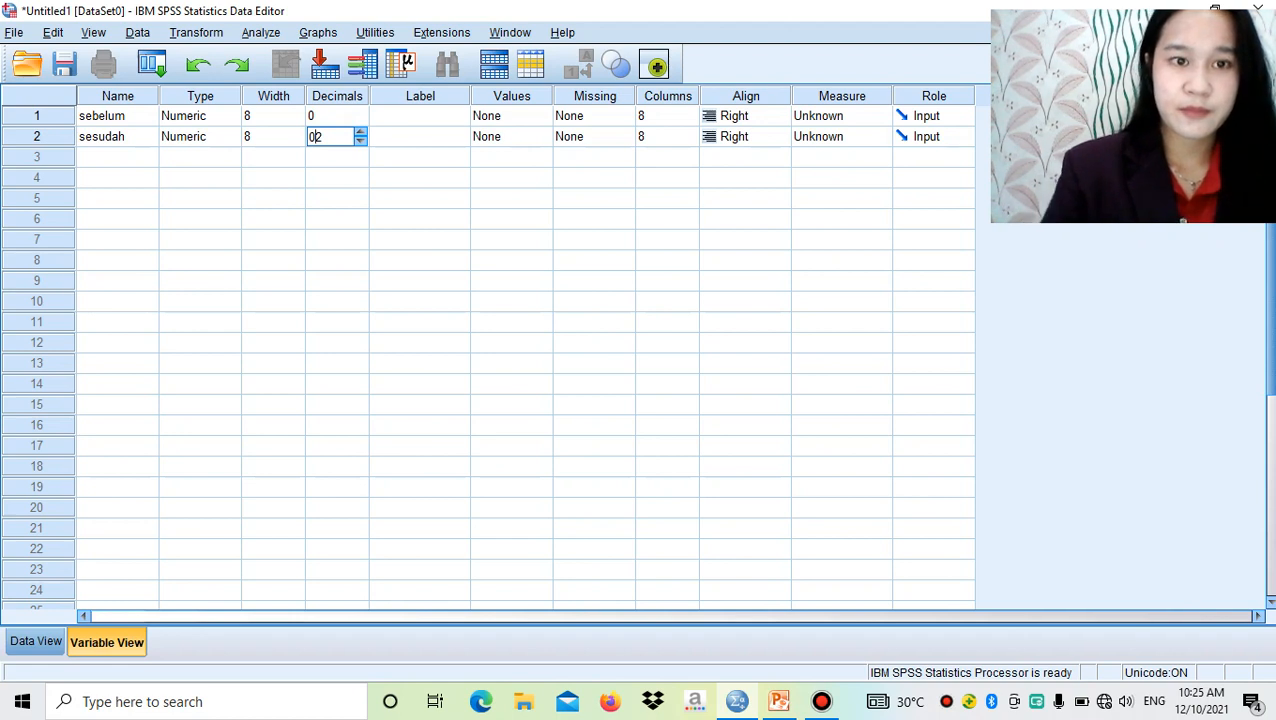
key("Delete")
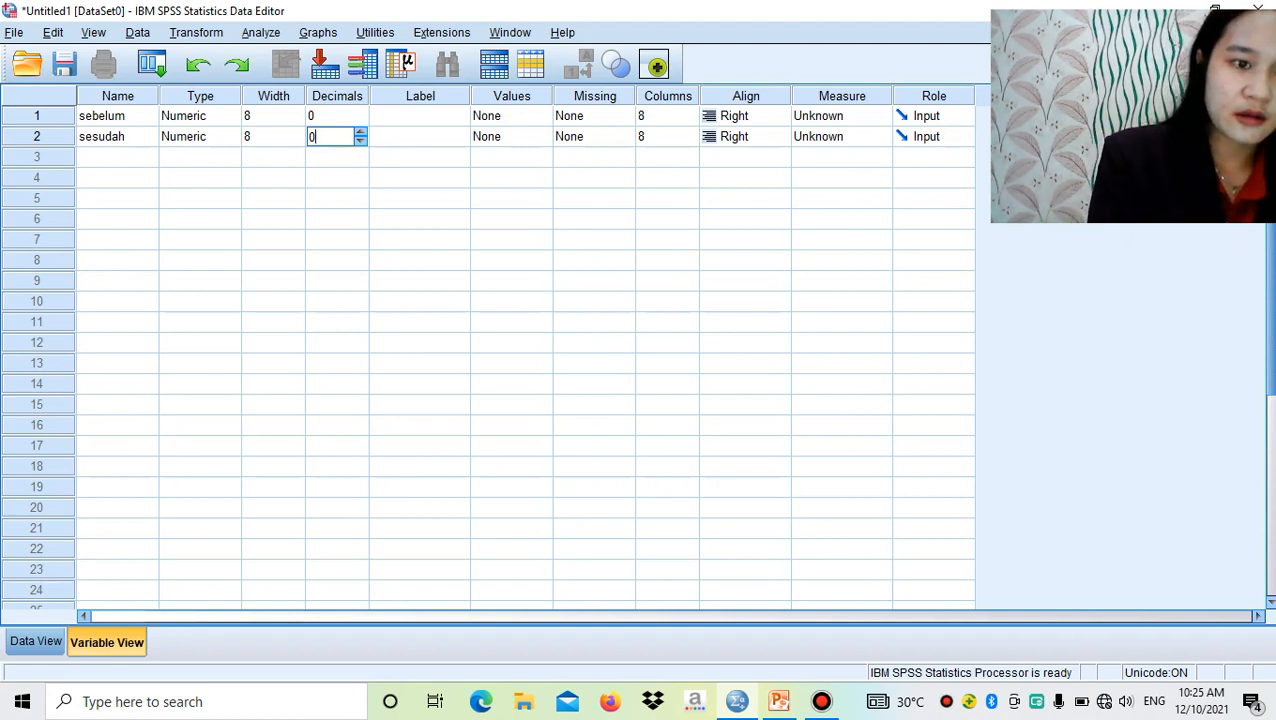
Step: Enter the values 93 and 88 for sebelum in rows 1 and 2 of the data sheet
left_click(36, 642)
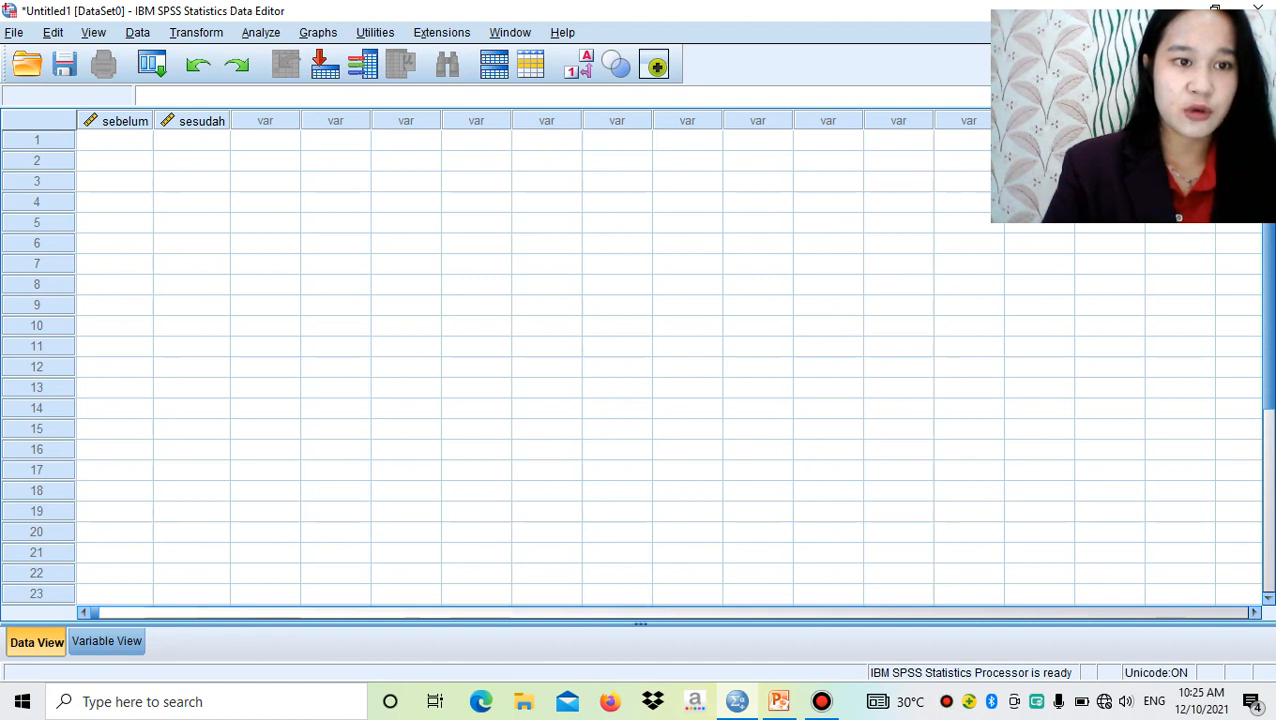
left_click(108, 138)
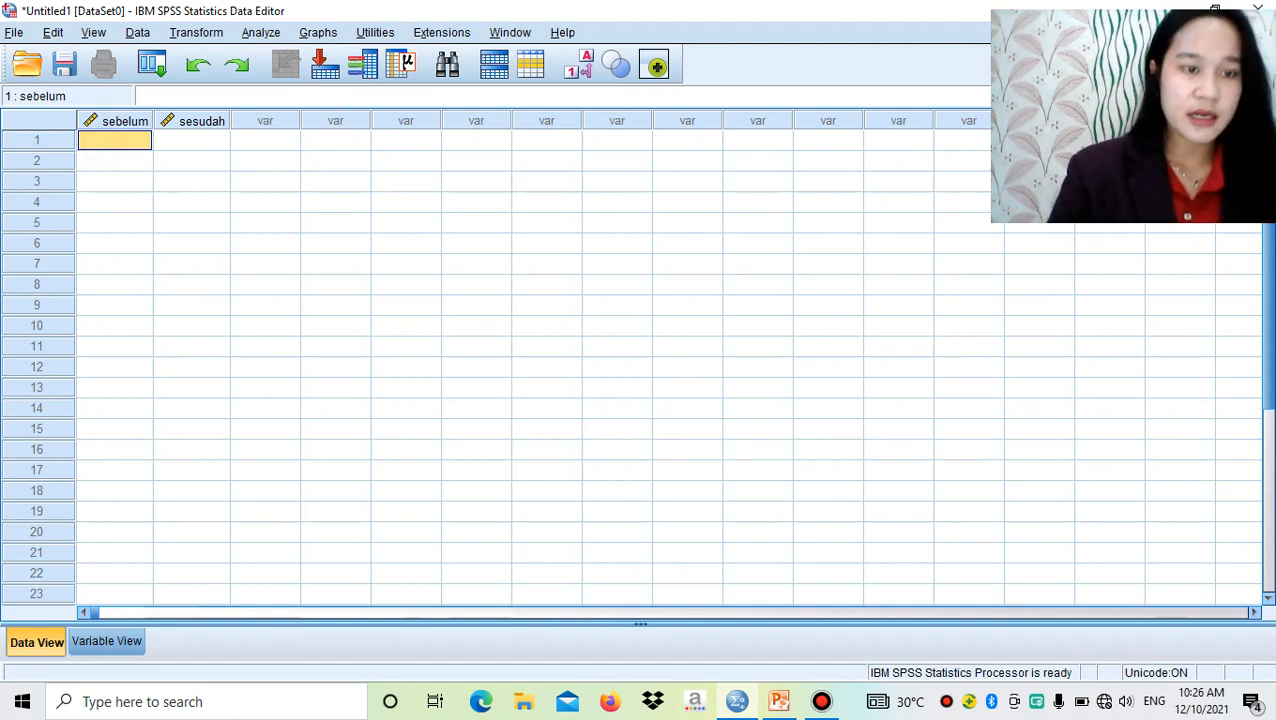
type("93")
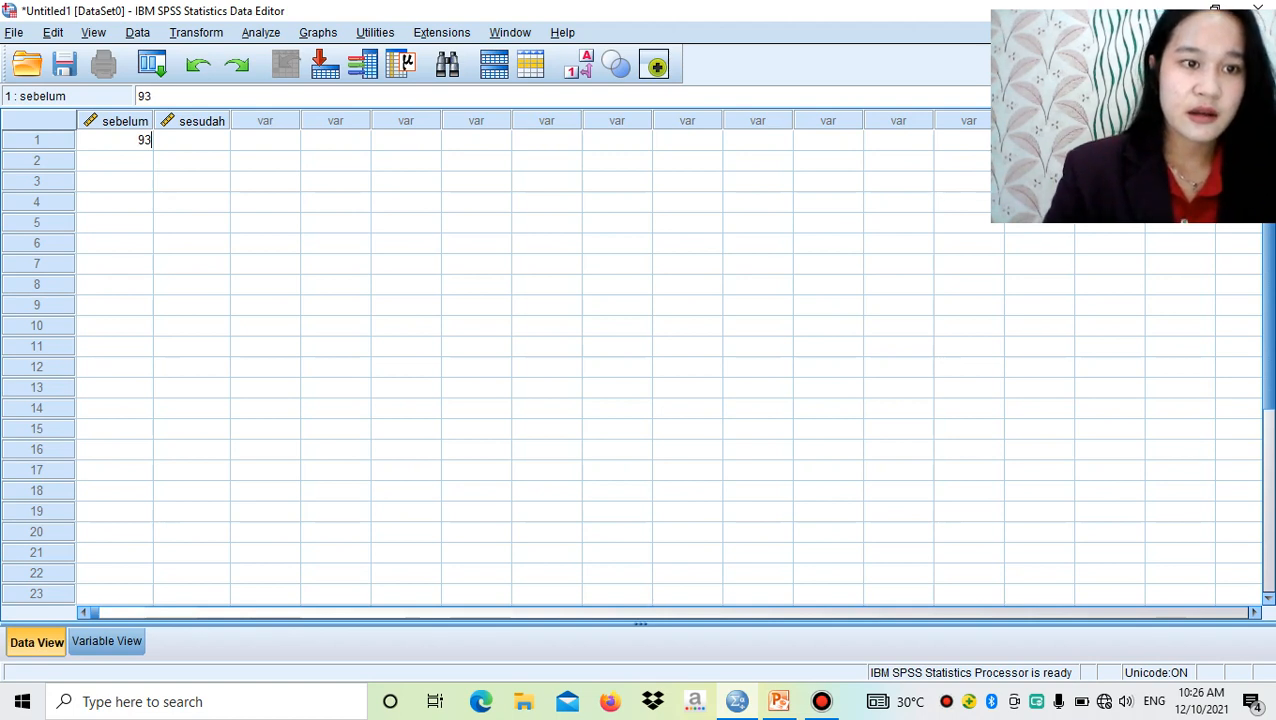
key("Return")
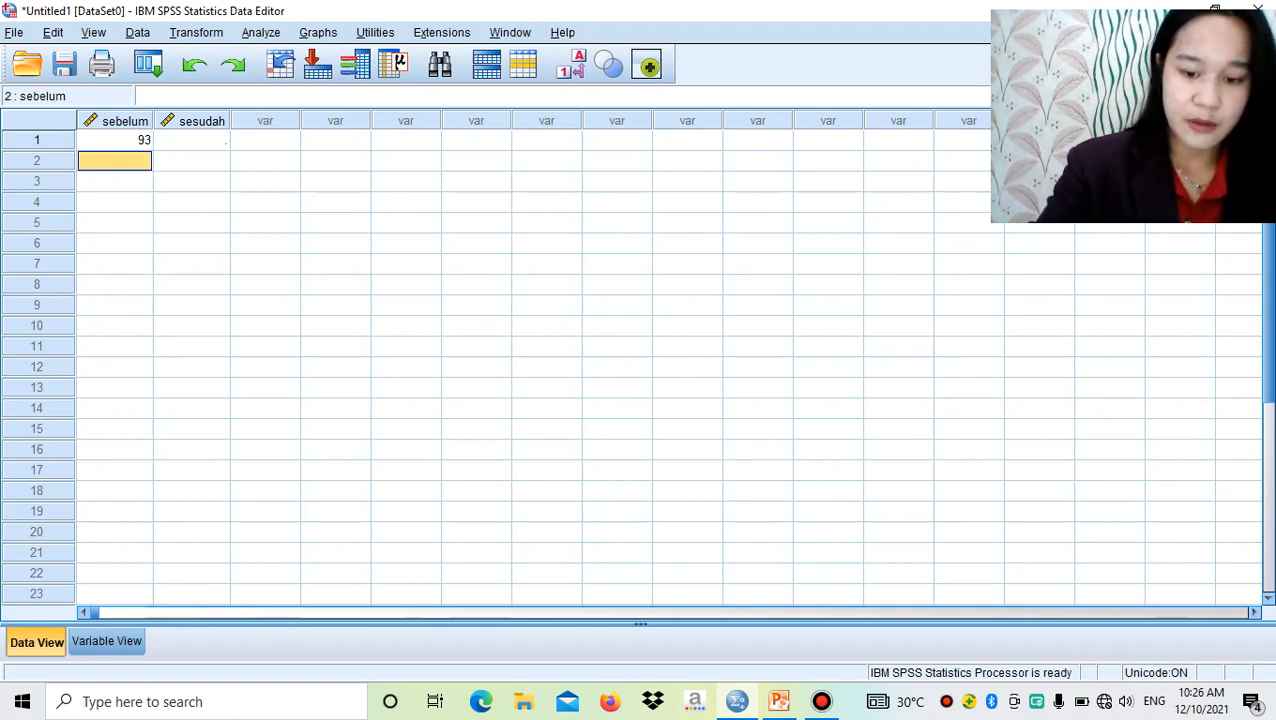
type("88")
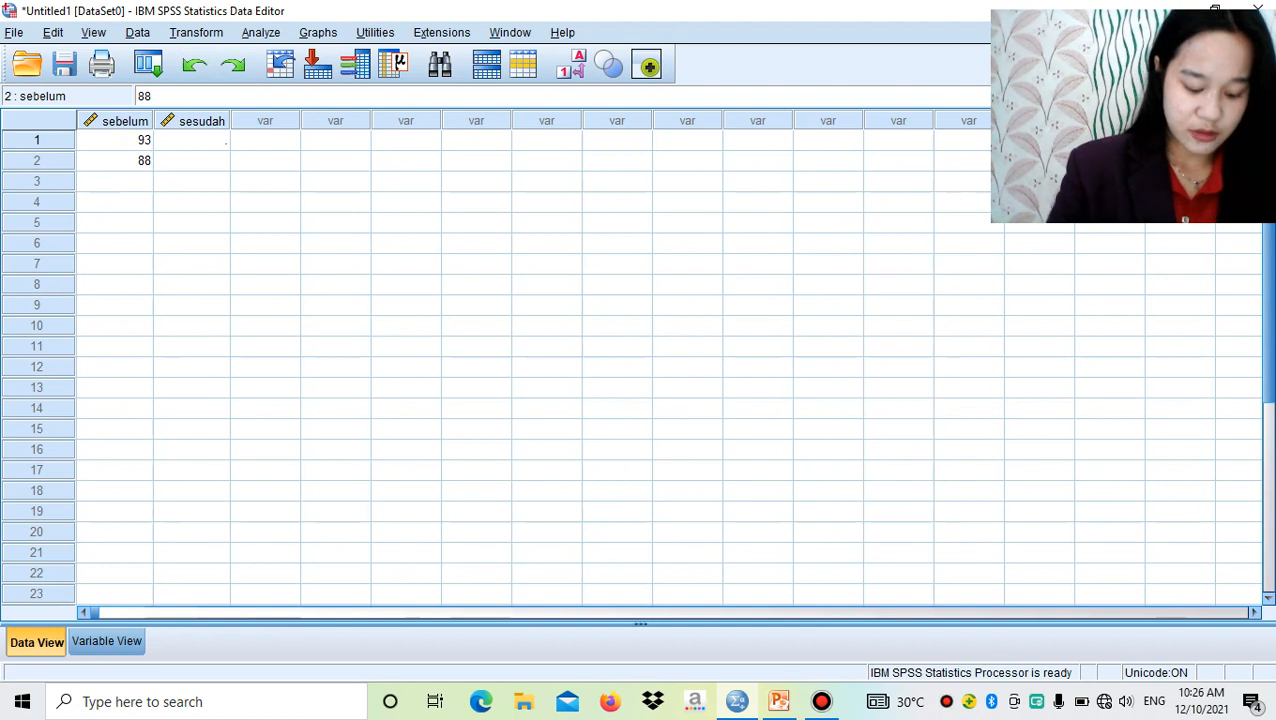
type("68")
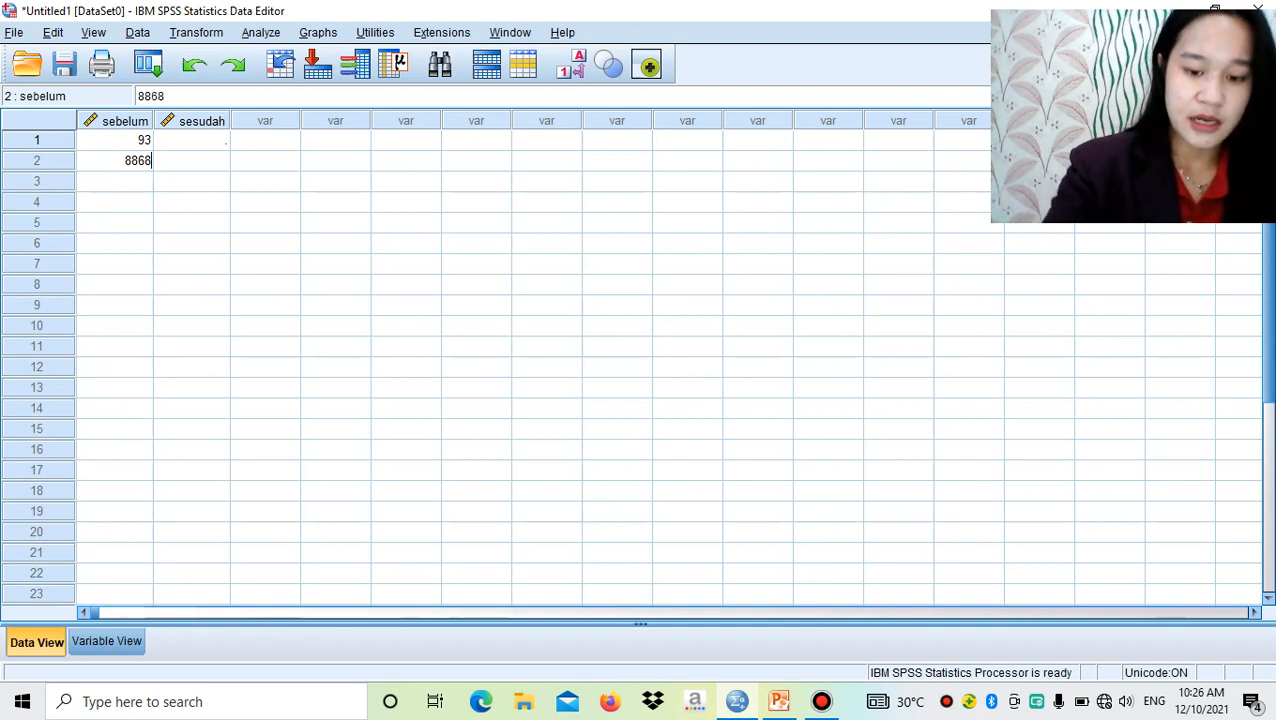
key("BackSpace")
type("9")
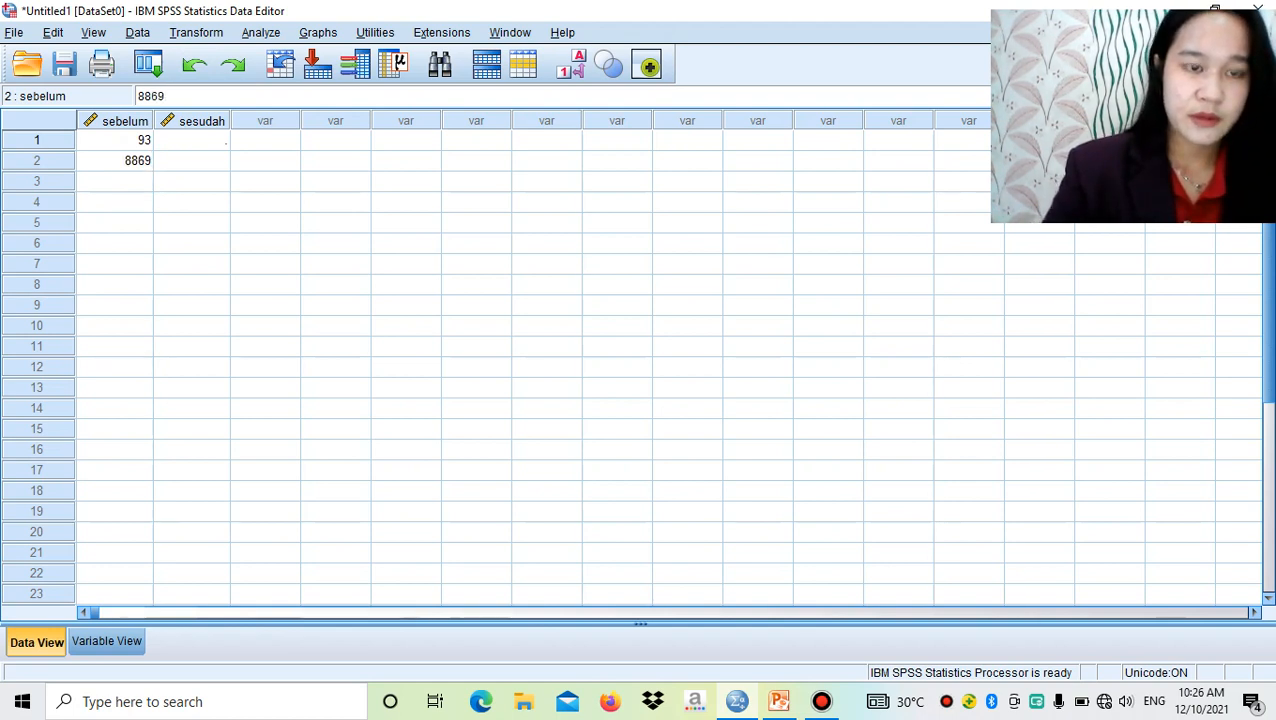
key("BackSpace")
key("BackSpace")
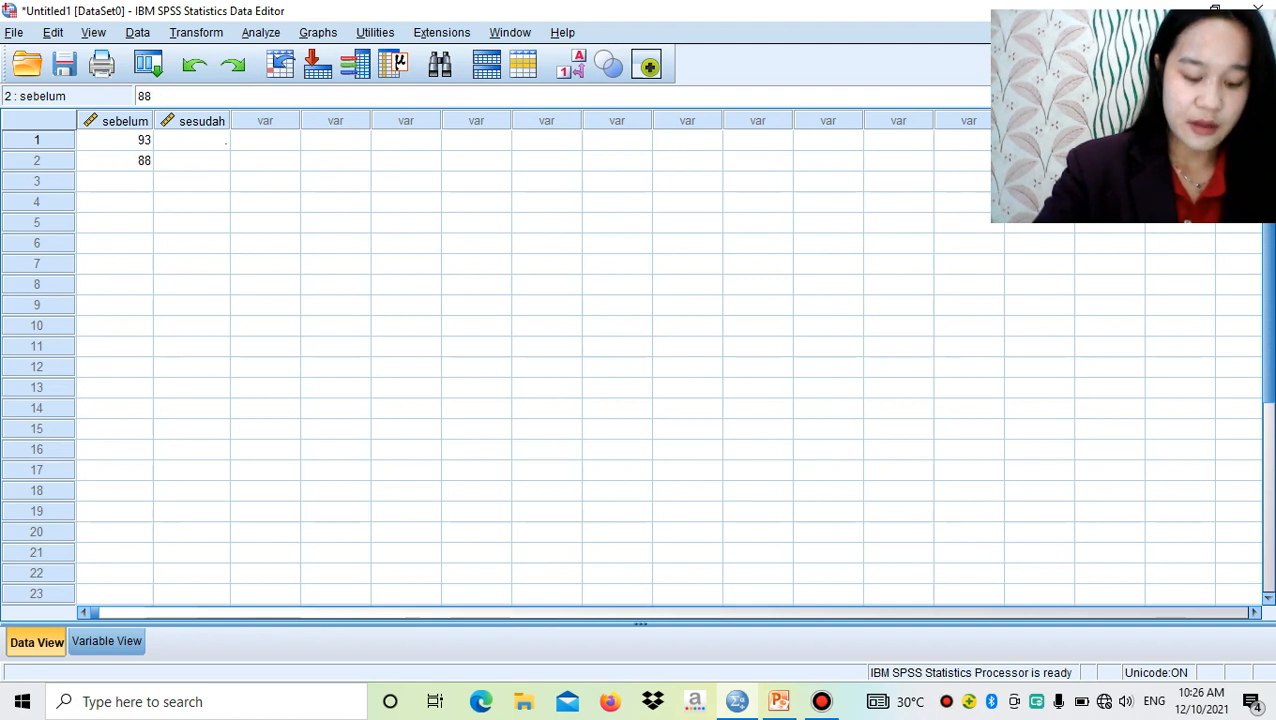
Step: Enter the values 69 and 70 for sebelum in rows 3 and 4
left_click(120, 180)
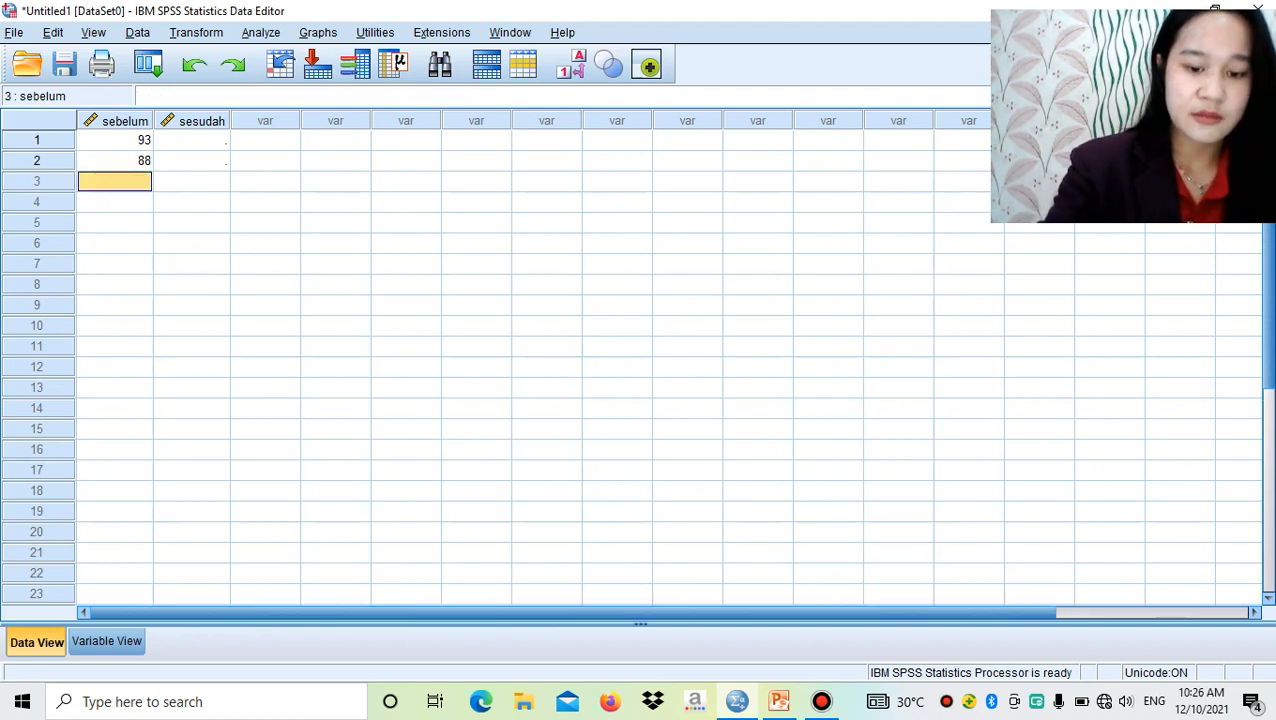
type("69")
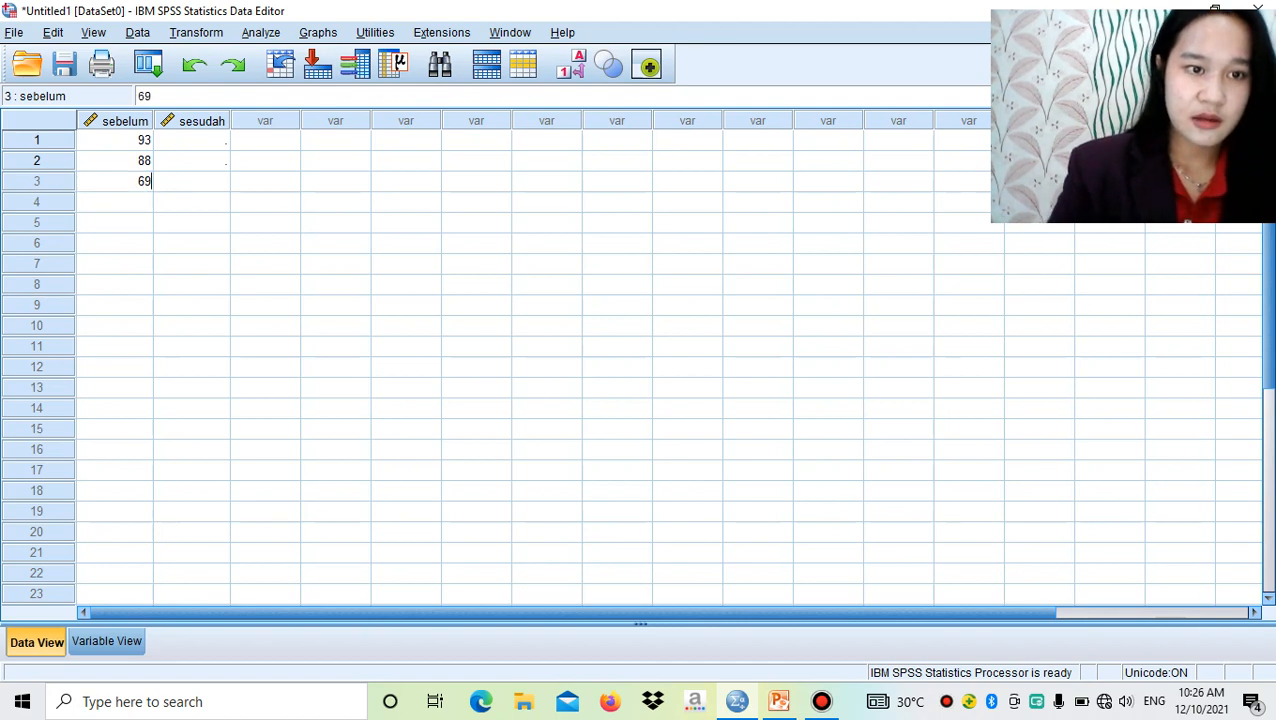
left_click(122, 201)
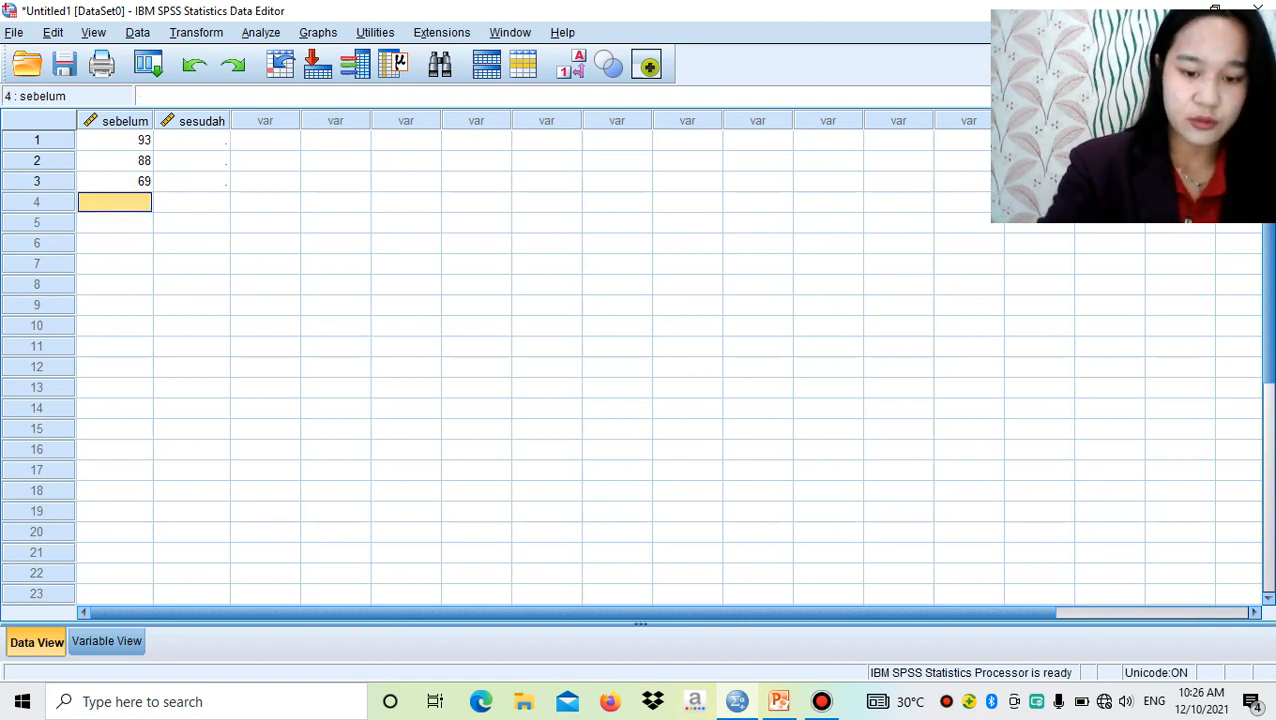
type("70")
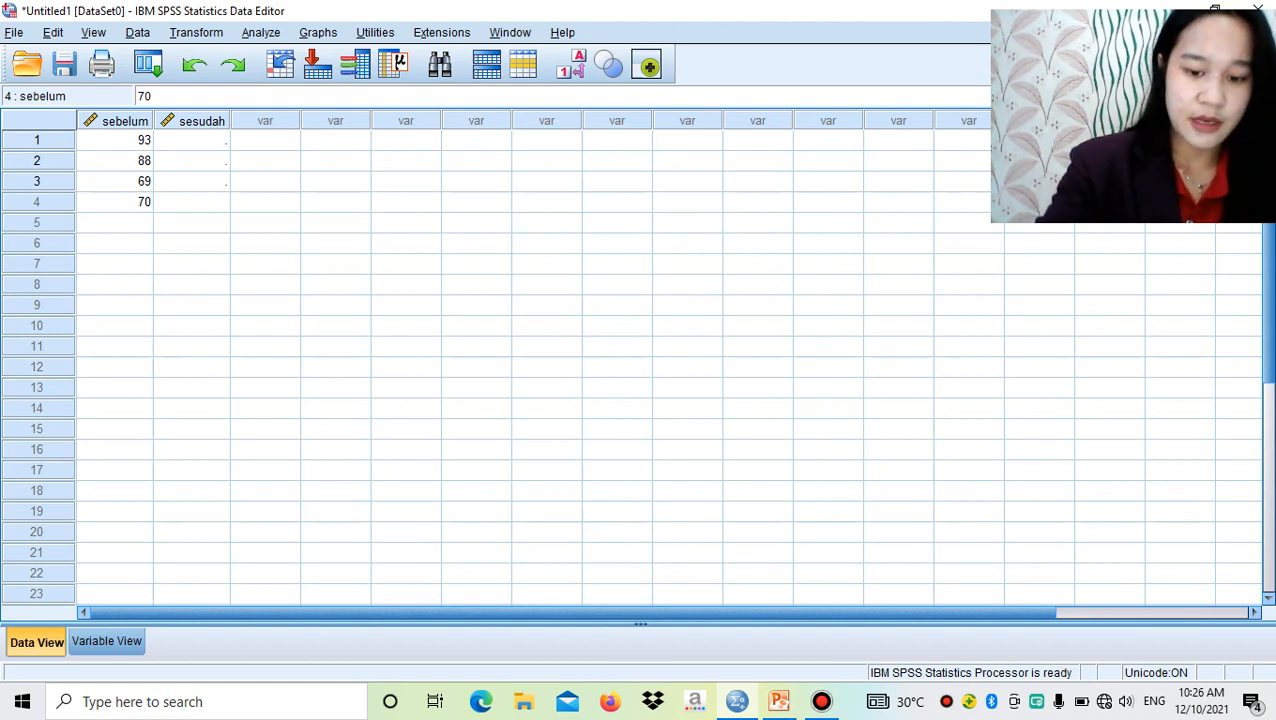
type("84")
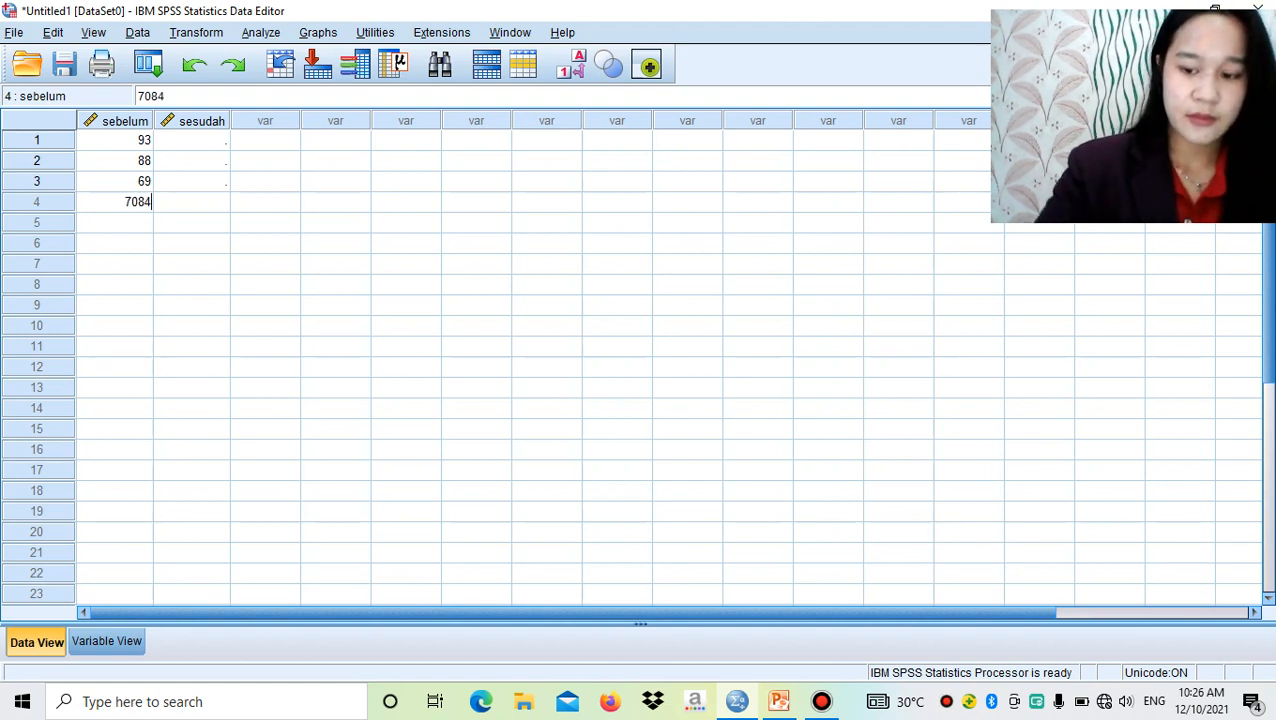
key("BackSpace")
key("BackSpace")
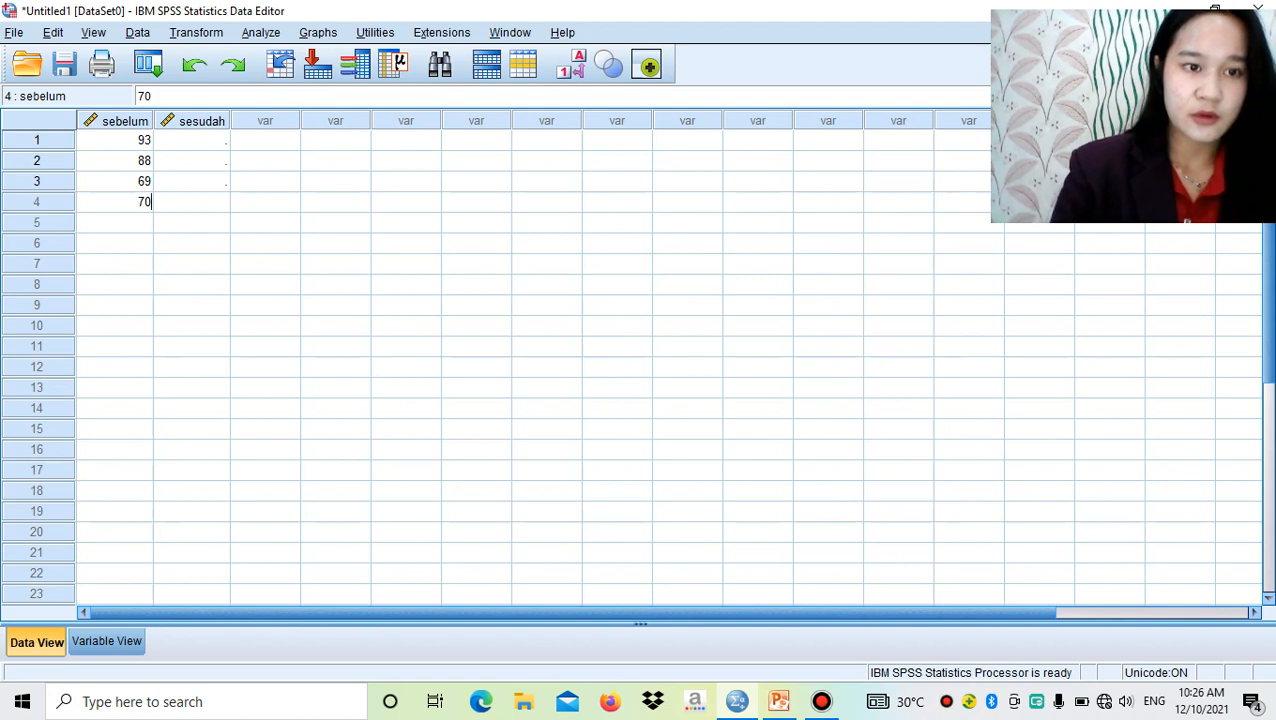
key("Return")
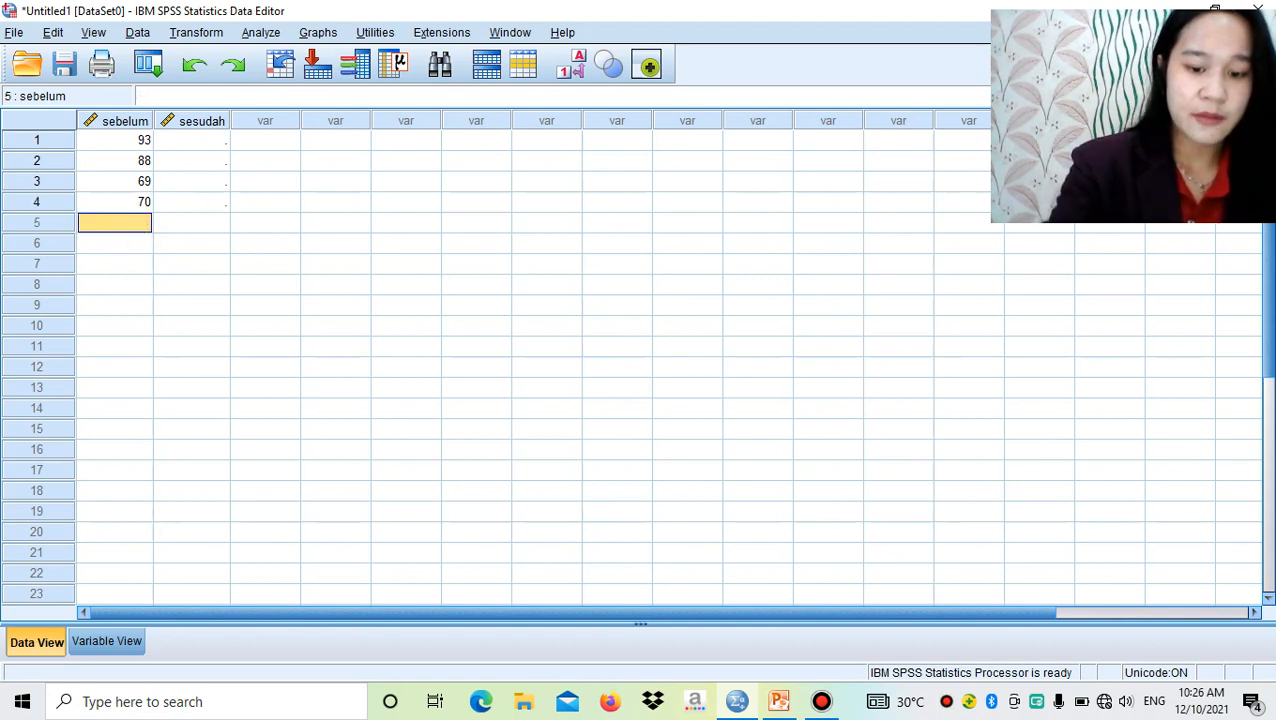
Step: Enter the values 84, 85 and 73 for sebelum in rows 5 to 7
type("84")
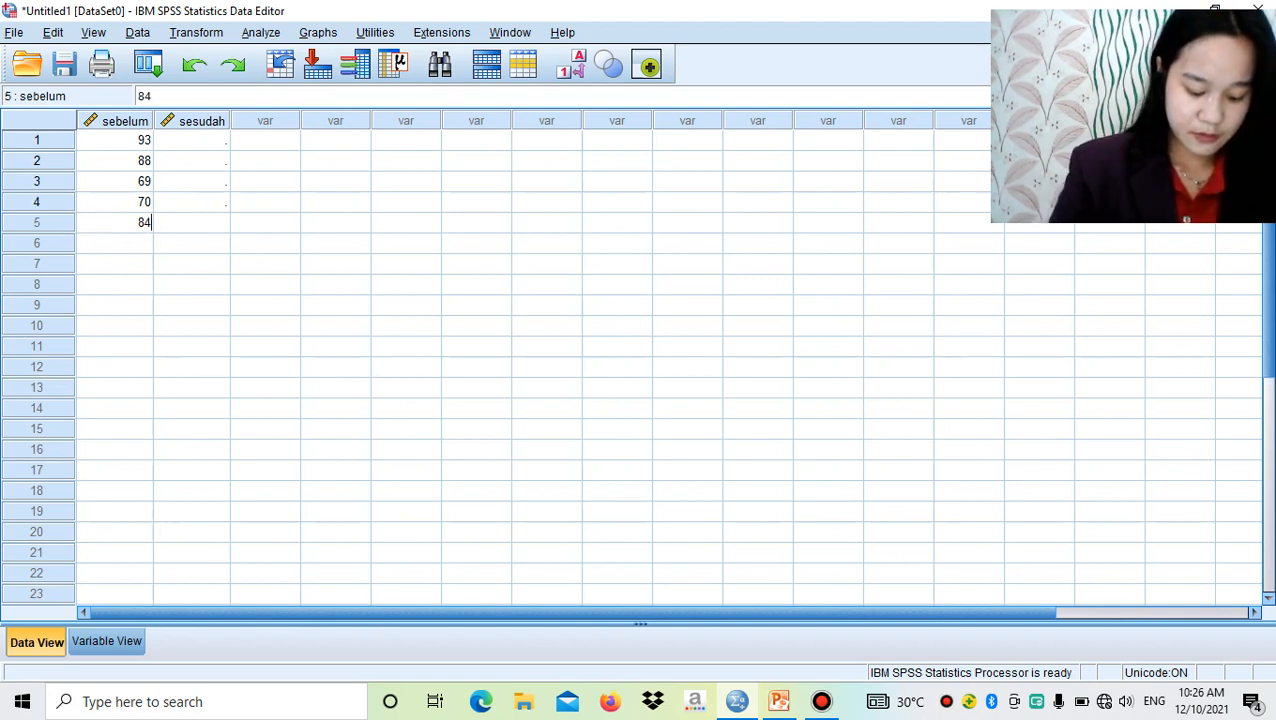
key("Return")
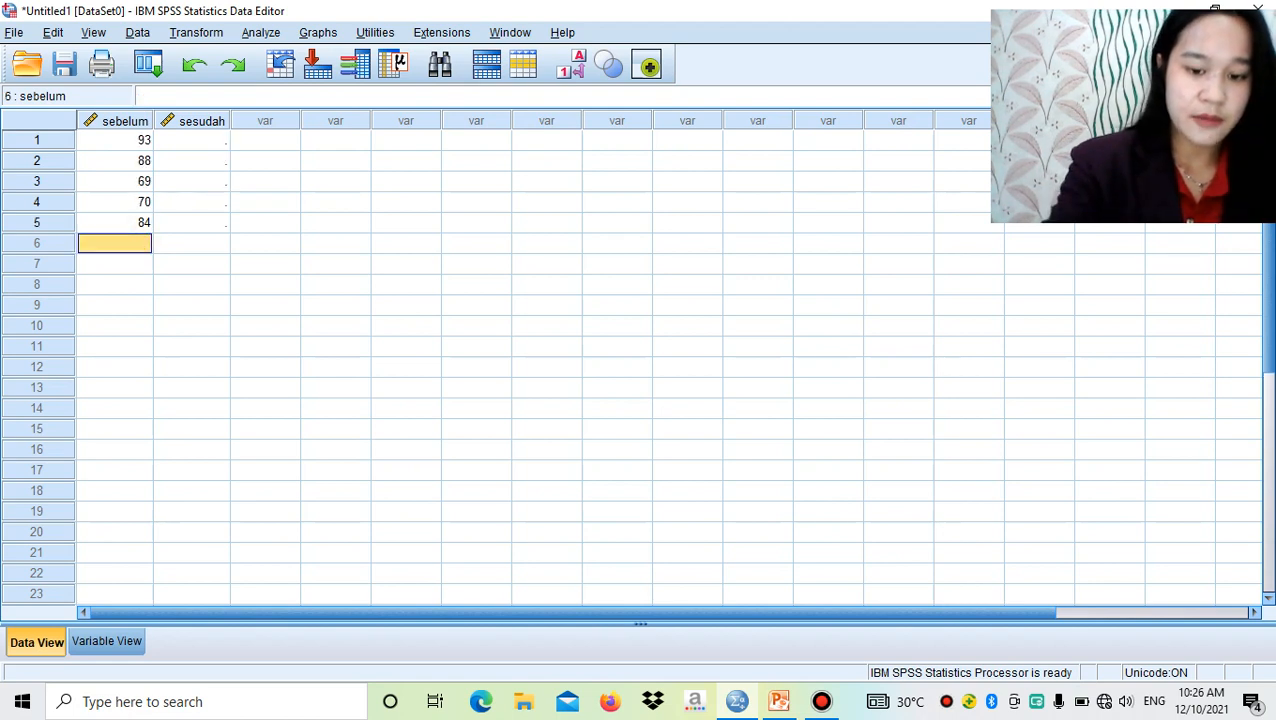
type("85")
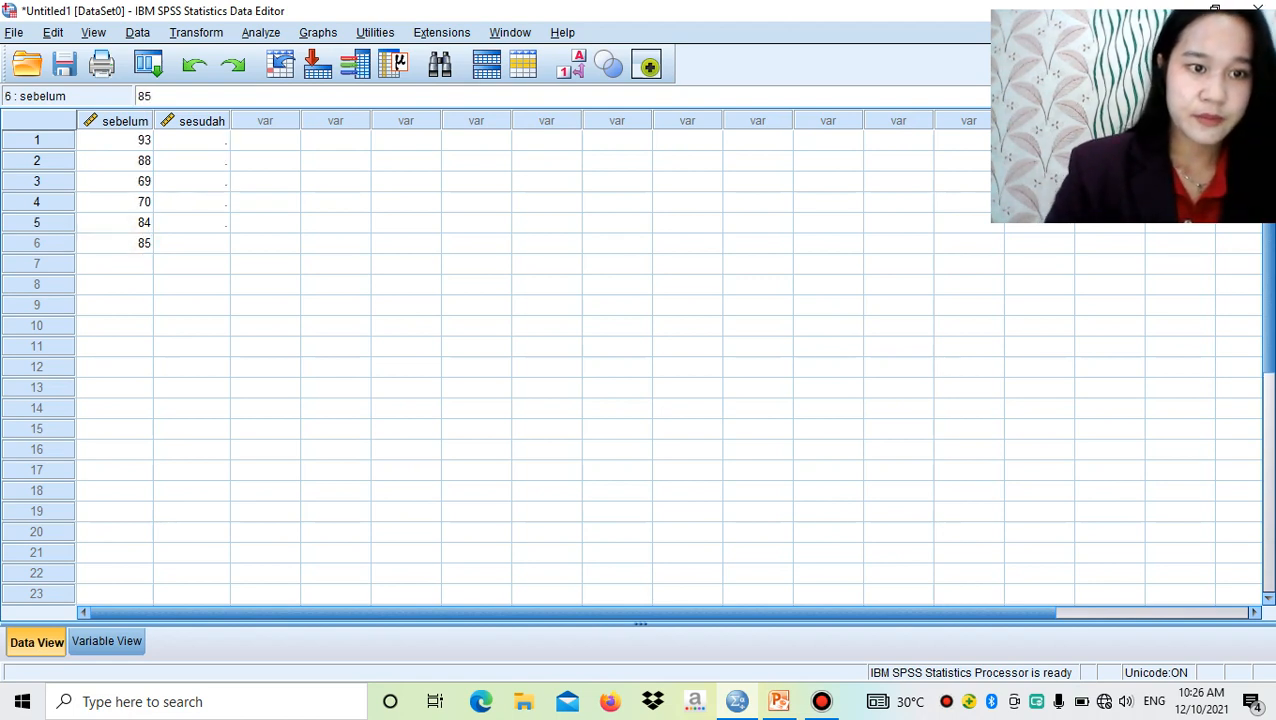
key("Return")
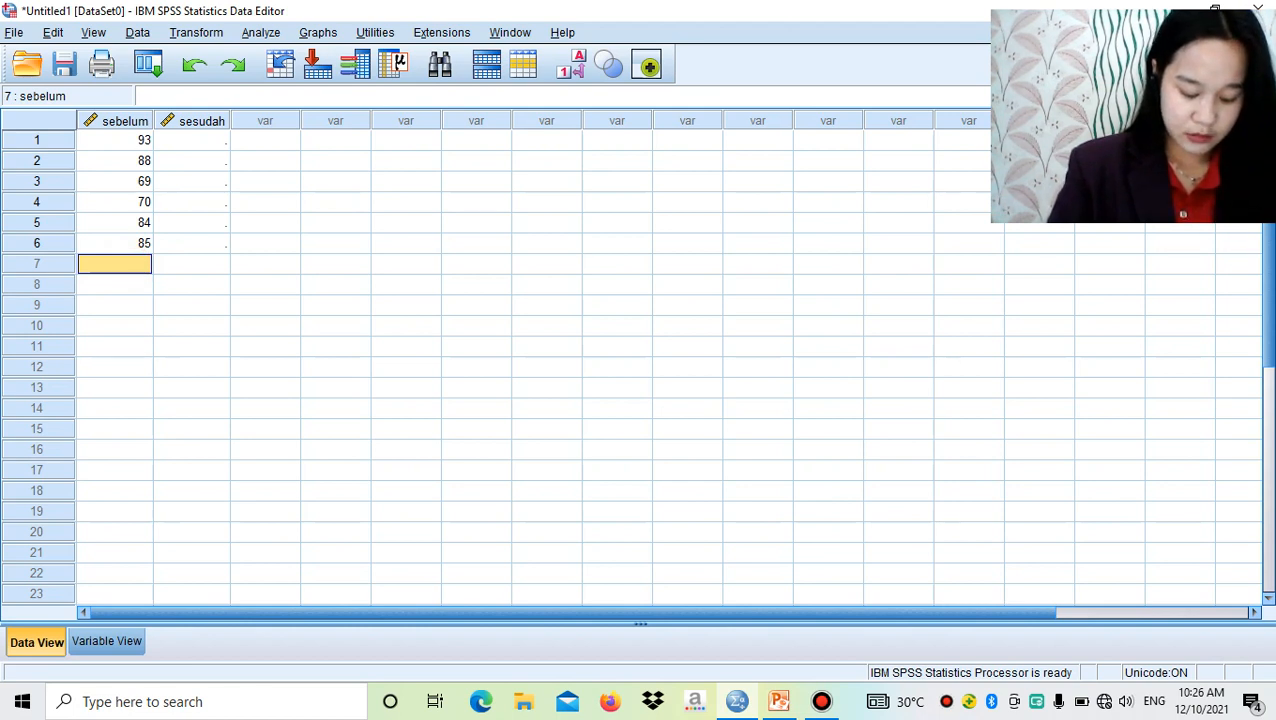
type("73")
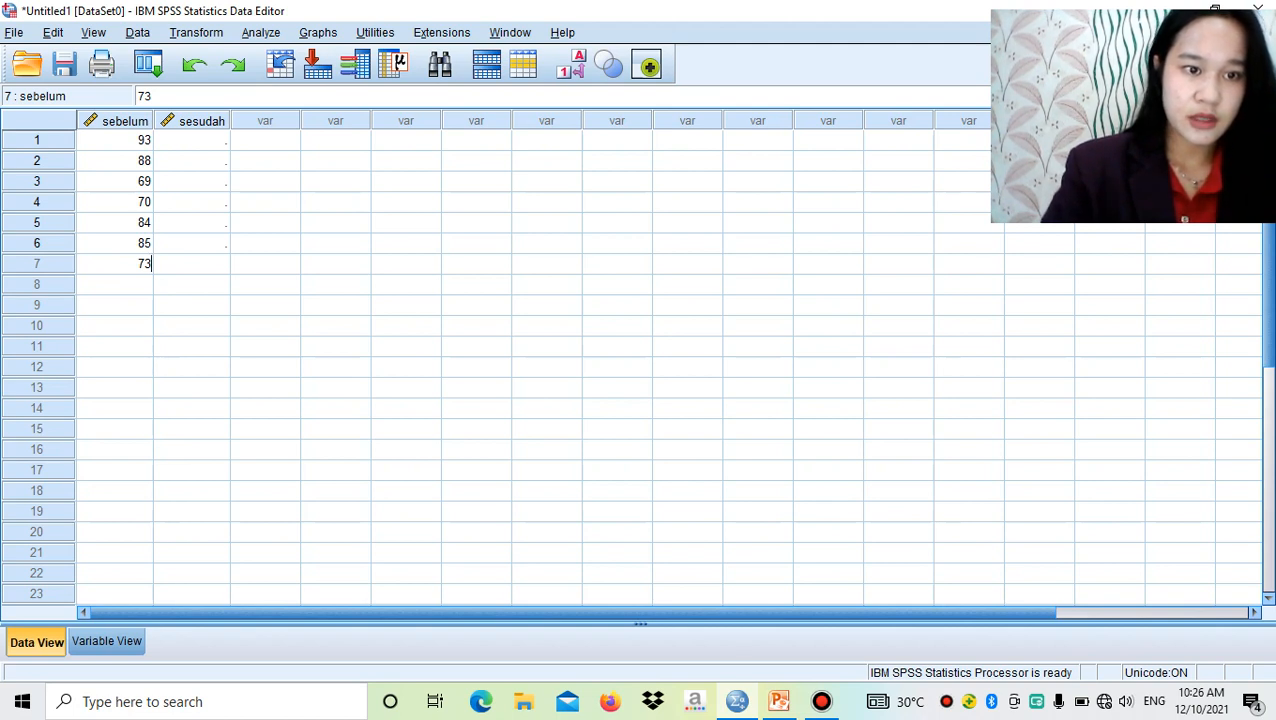
key("Return")
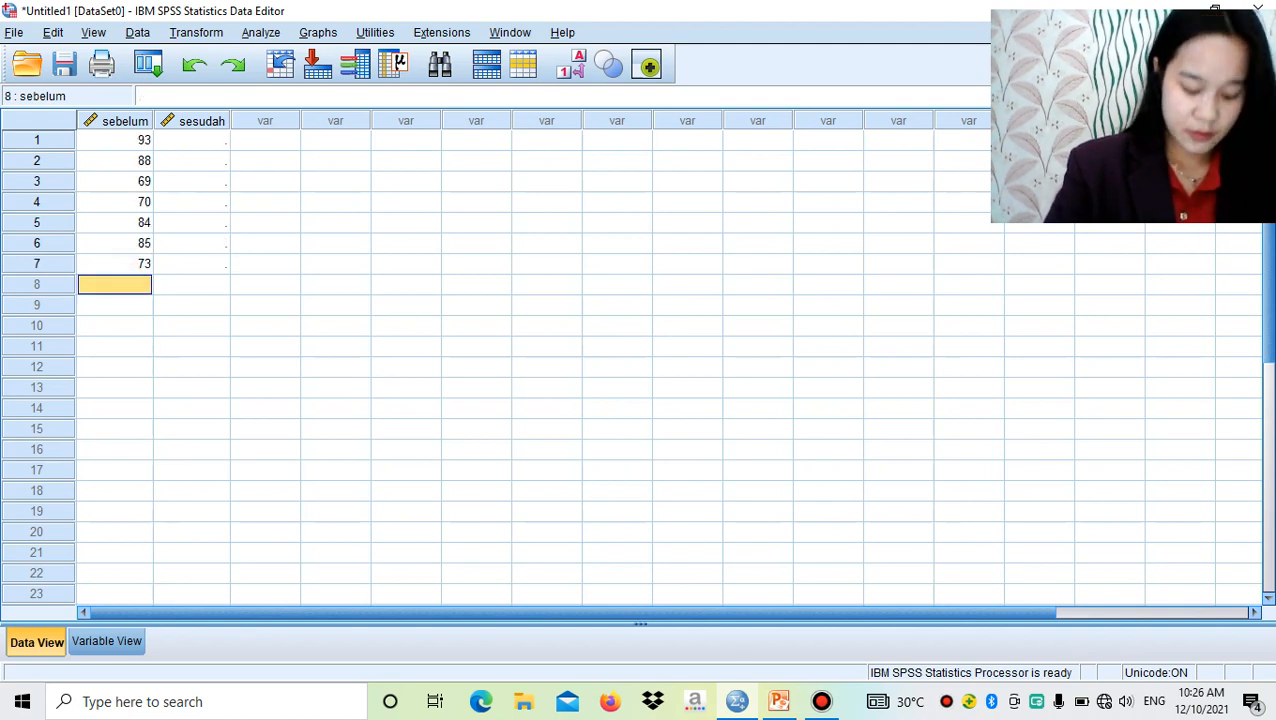
Step: Enter the values 65, 68 and 80 for sebelum in rows 8 to 10
type("65")
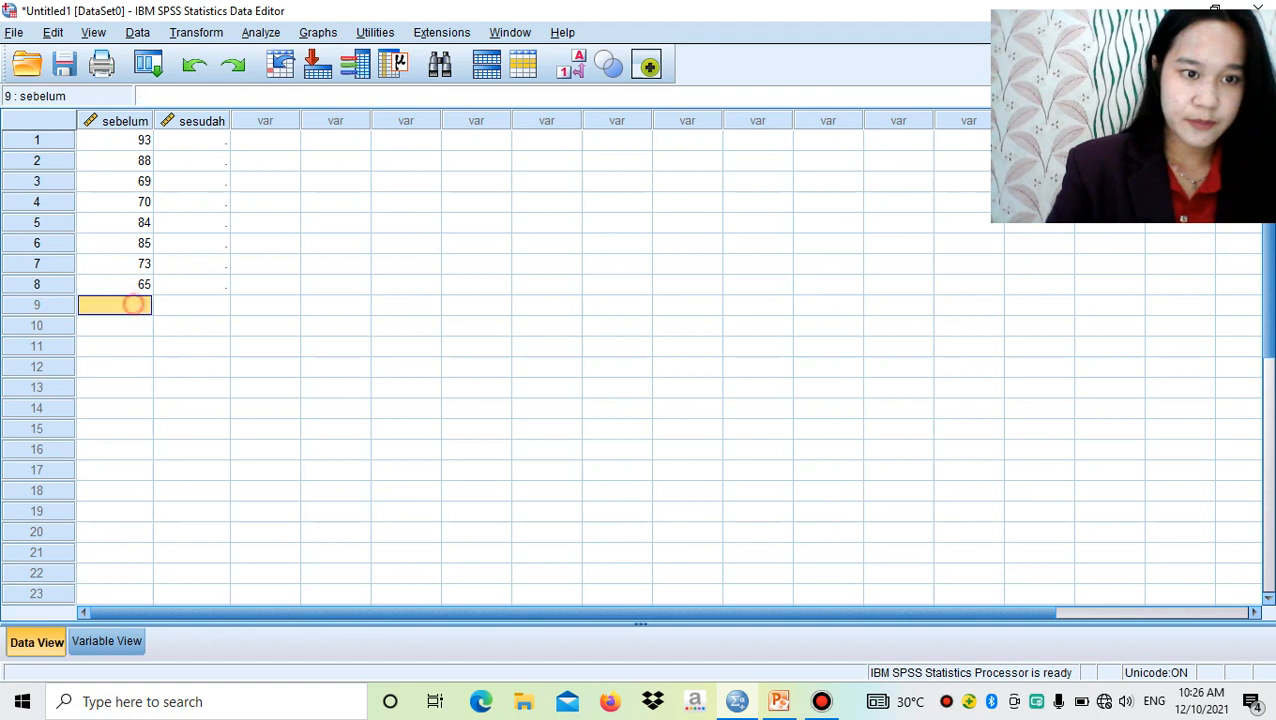
key("Return")
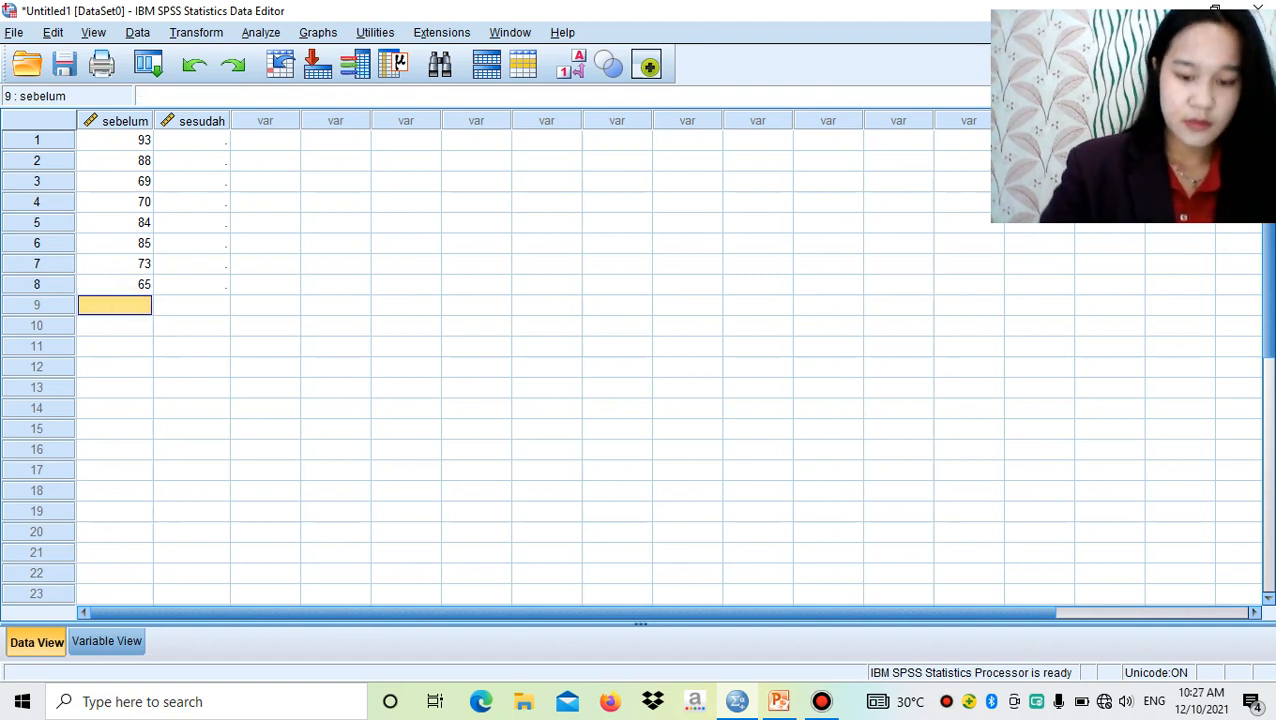
type("68")
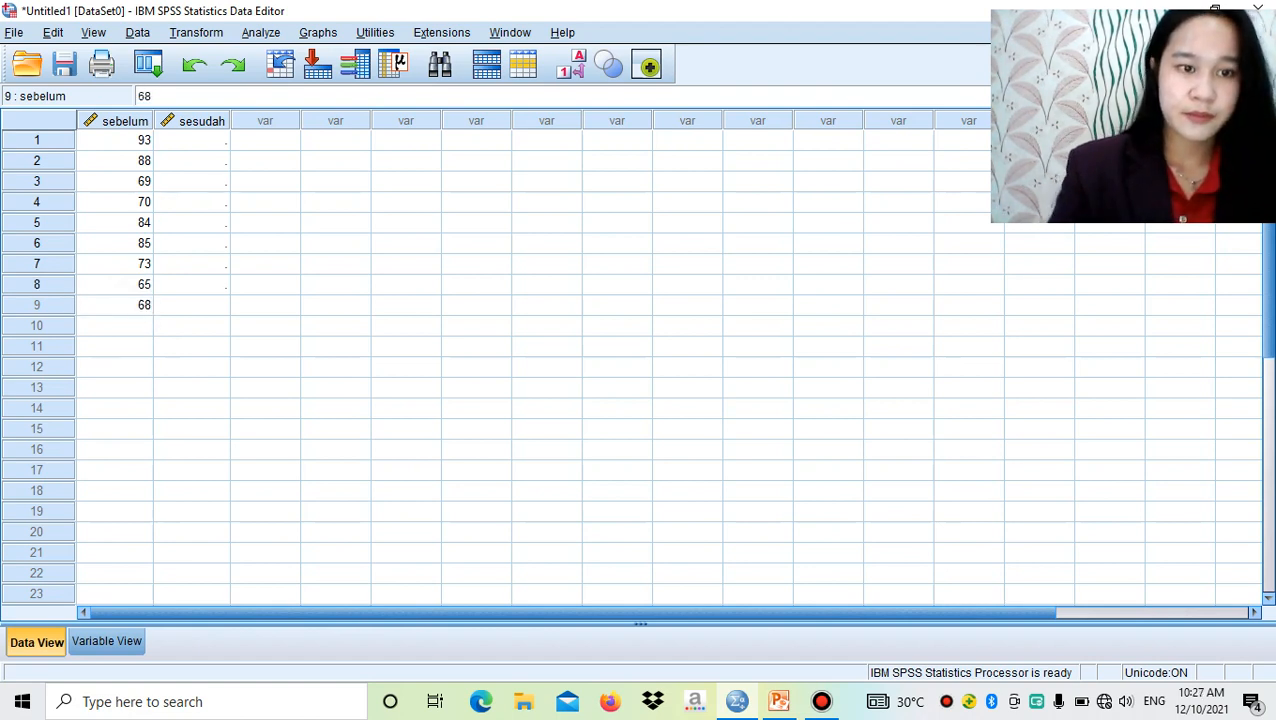
key("Return")
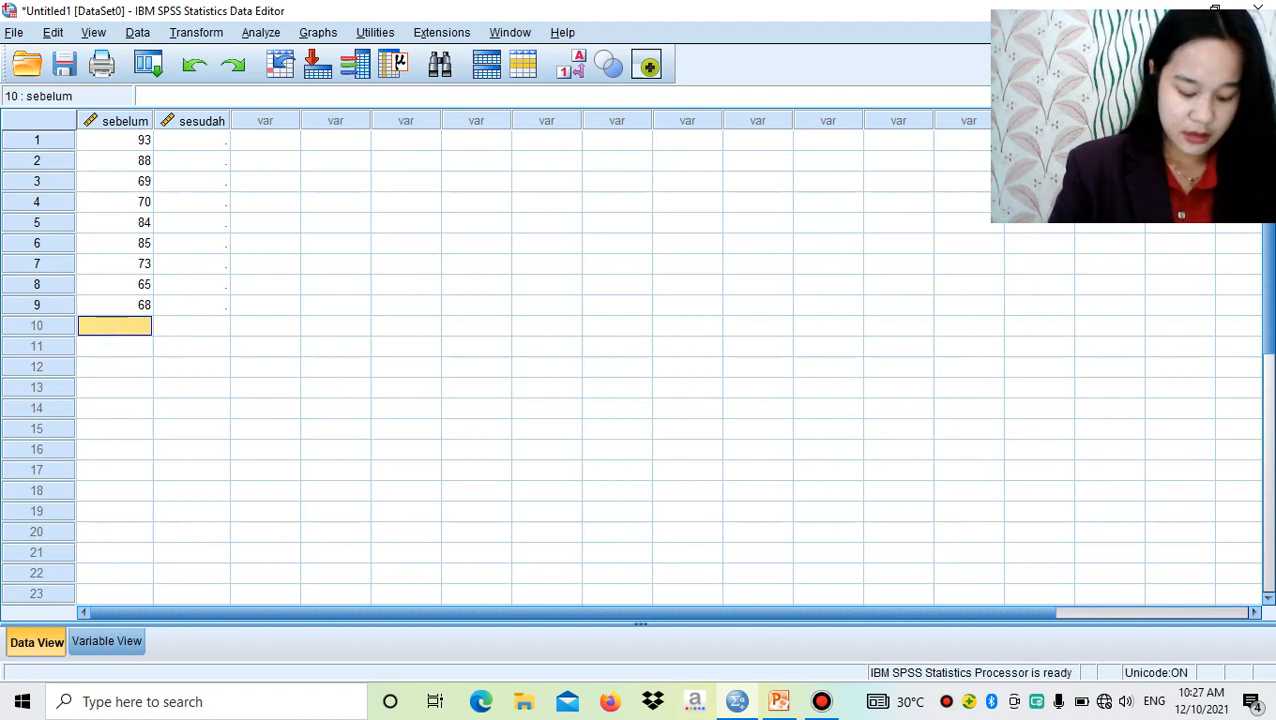
type("80")
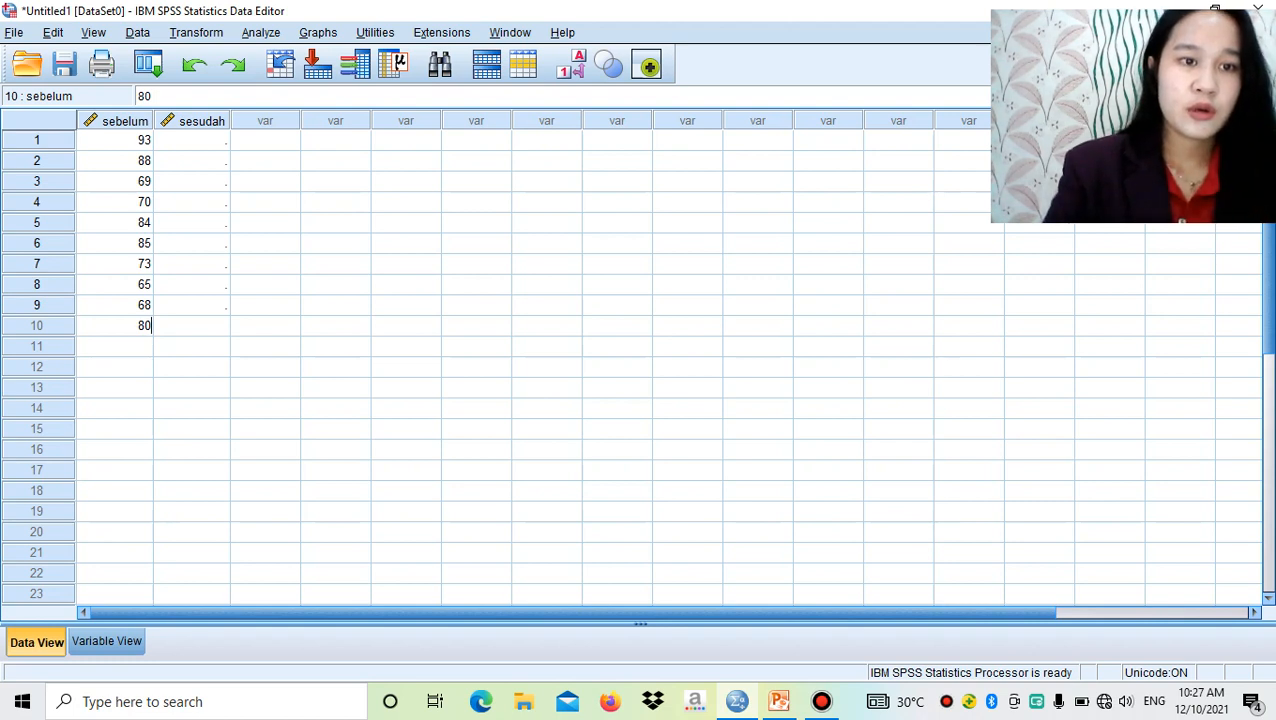
Step: Enter the values 90, 82, 70 and 77 for sesudah in rows 1 to 4
left_click(192, 146)
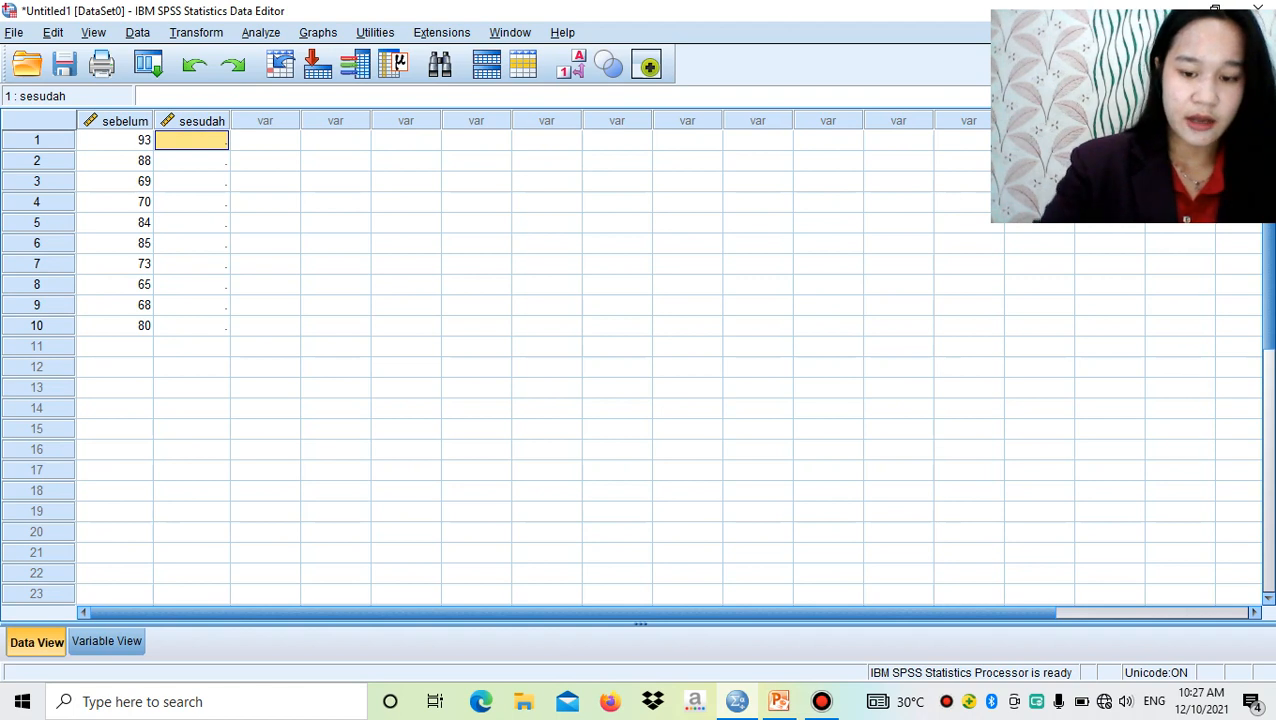
type("90")
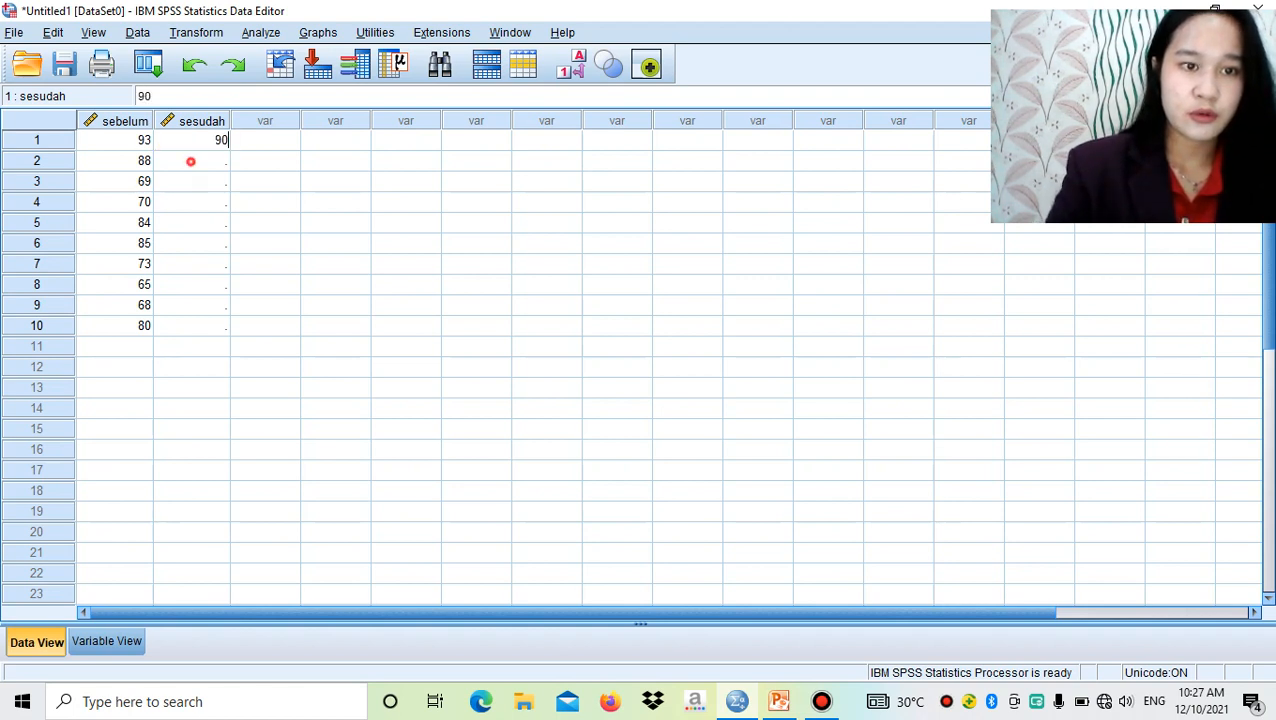
left_click(190, 161)
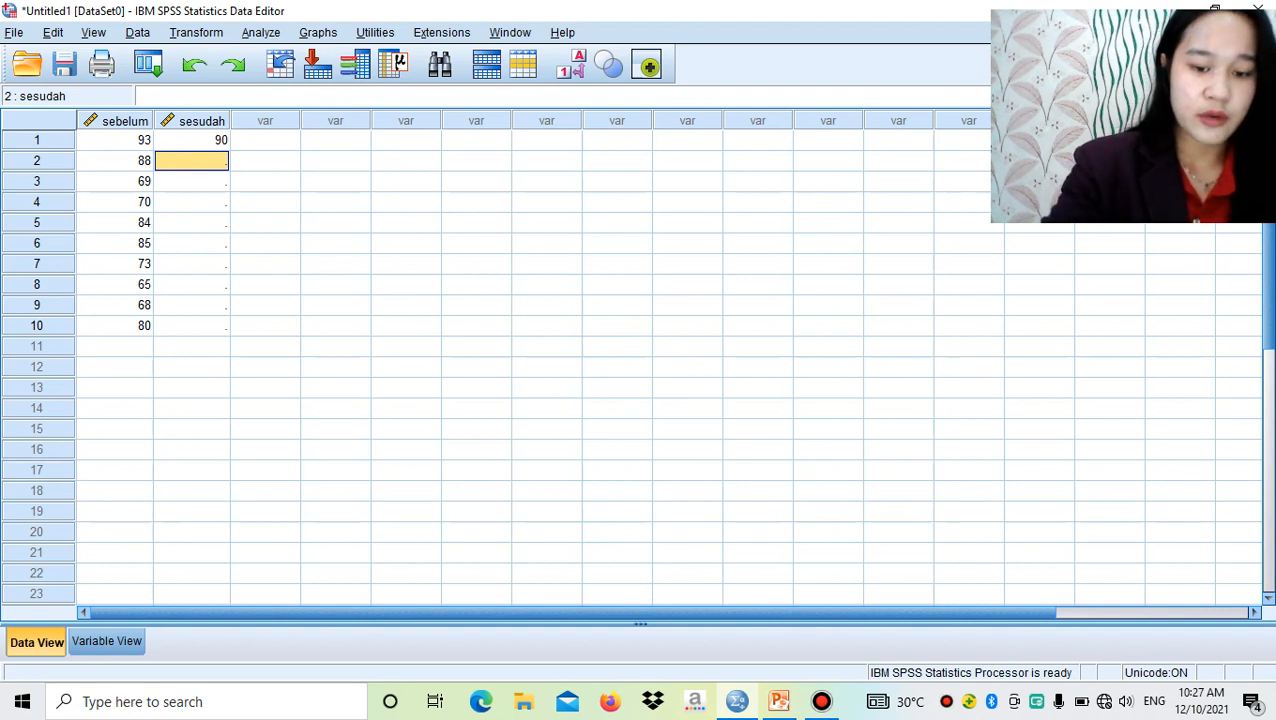
type("82")
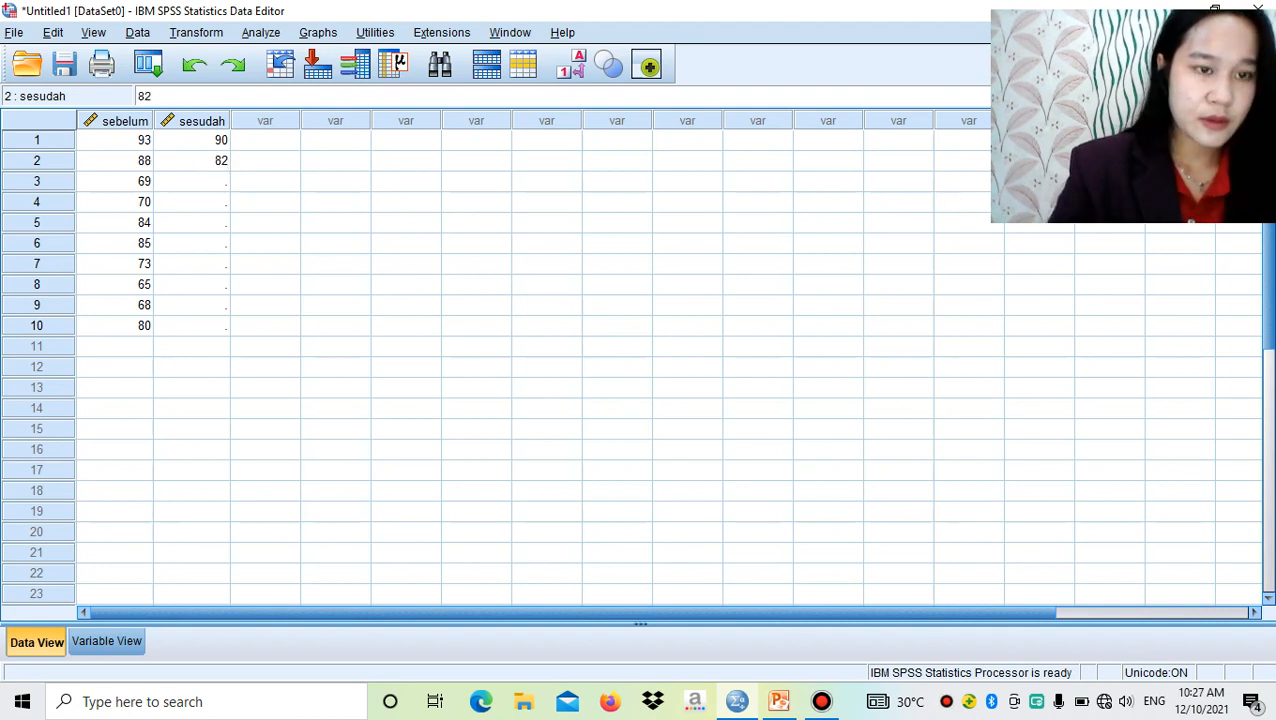
left_click(190, 184)
type("70")
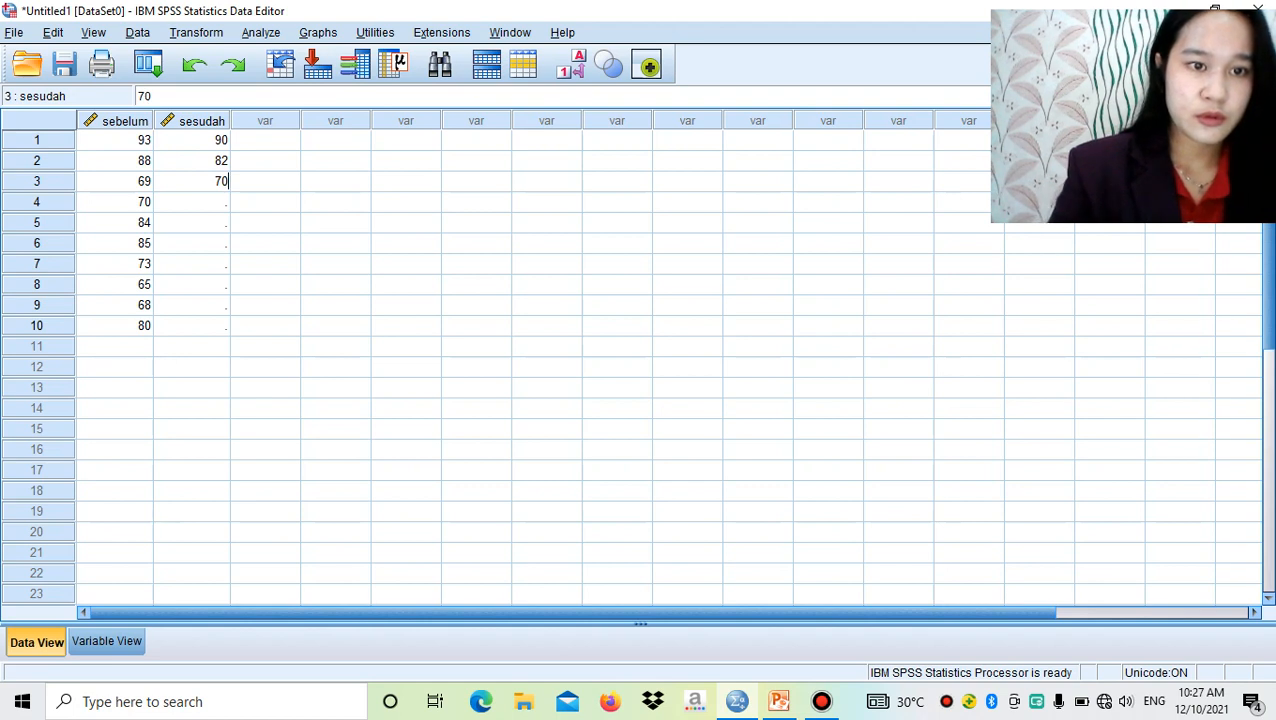
key("Return")
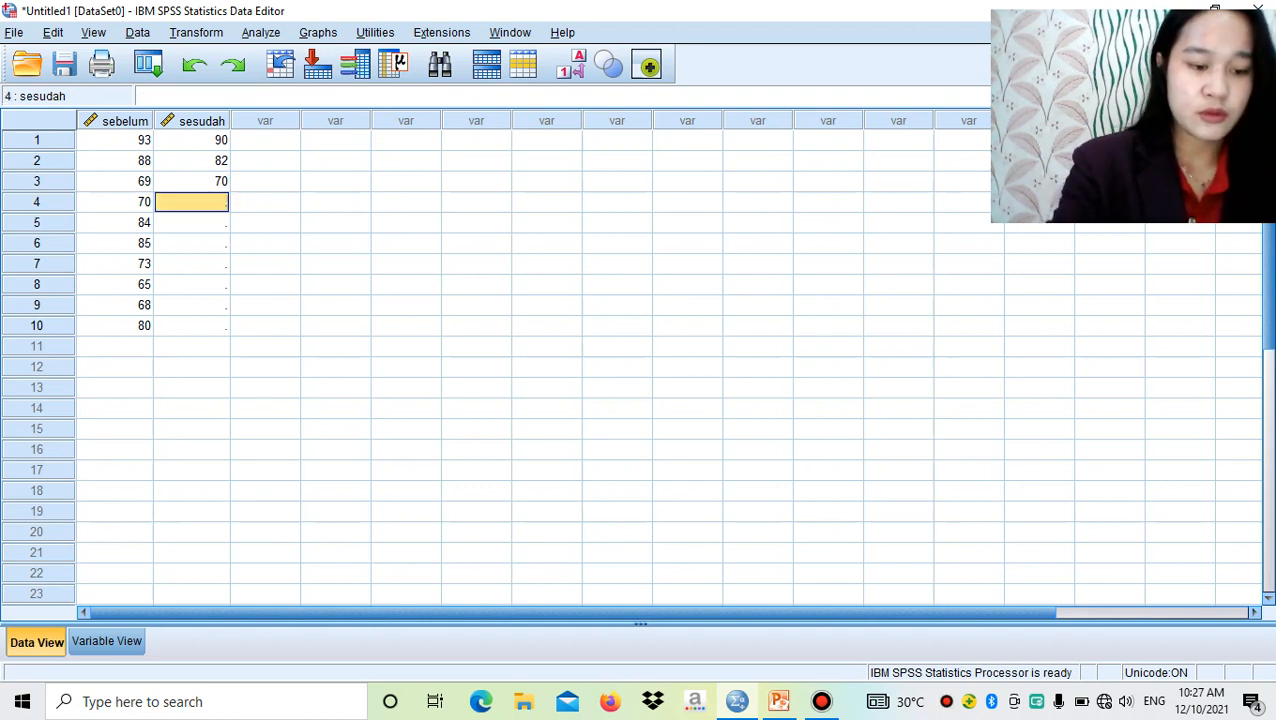
type("77")
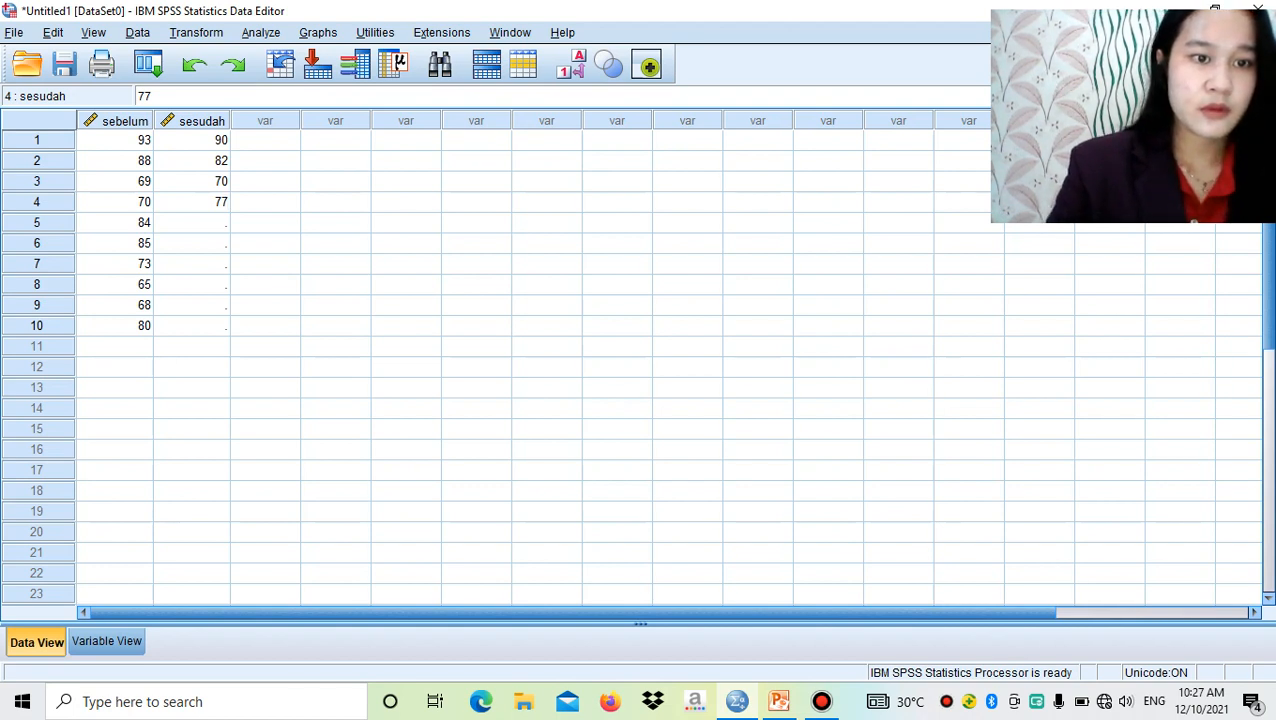
Step: Enter the values 86, 81, 78 and 73 for sesudah in rows 5 to 8
left_click(192, 222)
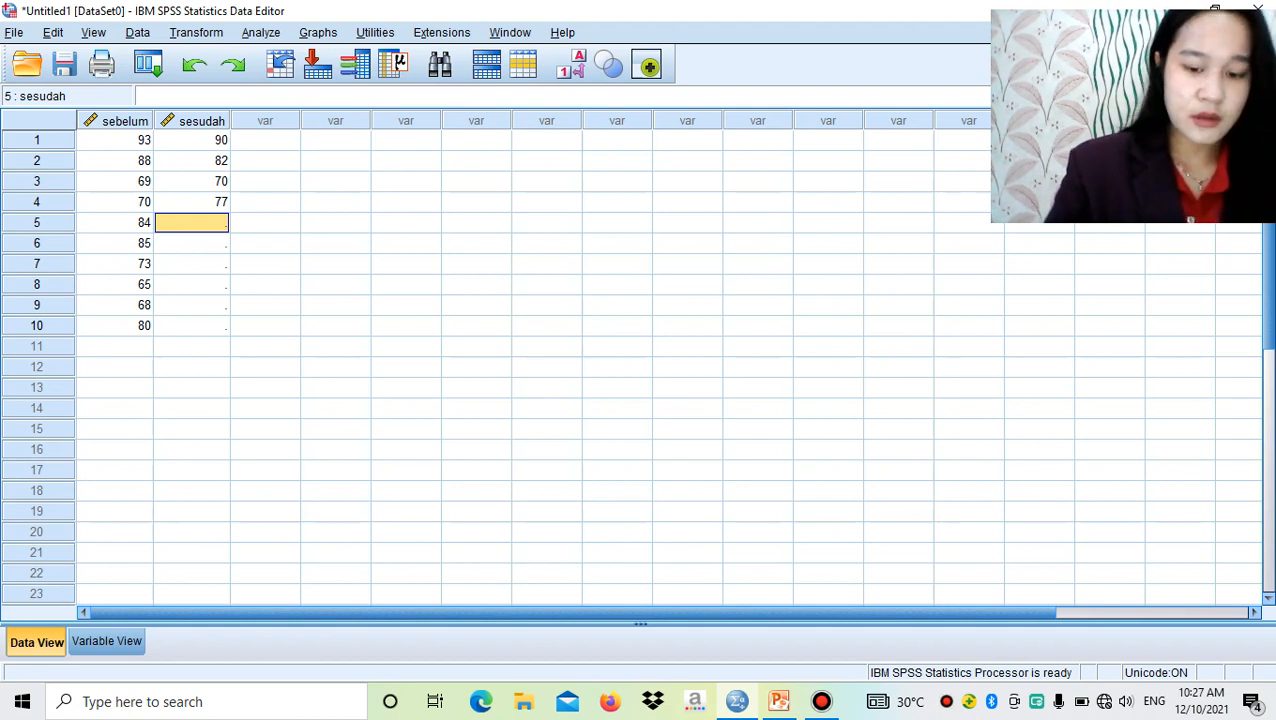
type("86")
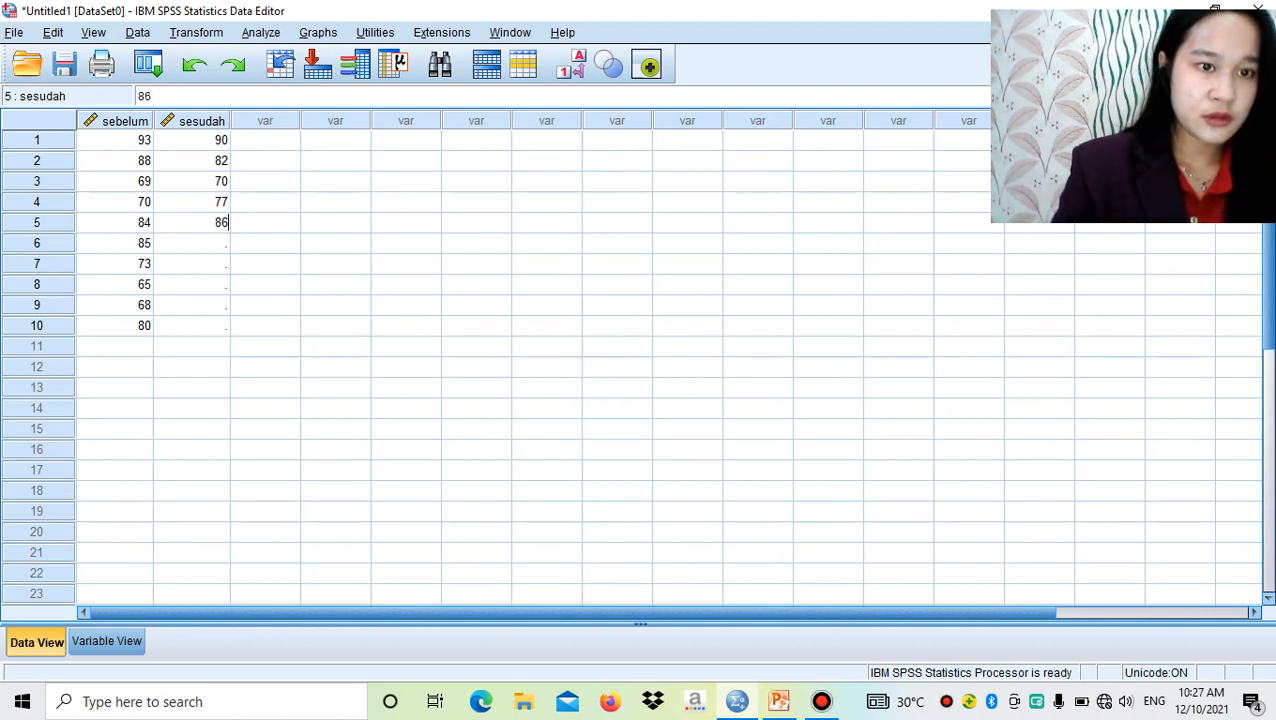
key("Return")
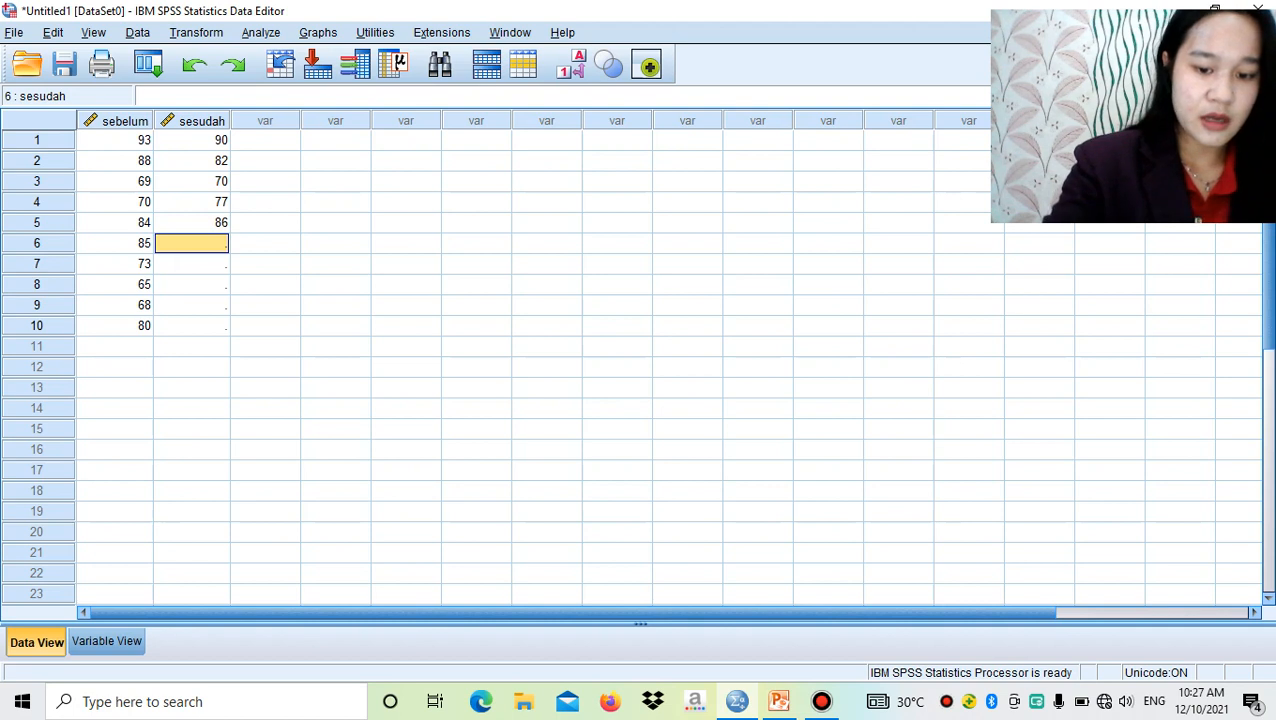
type("81")
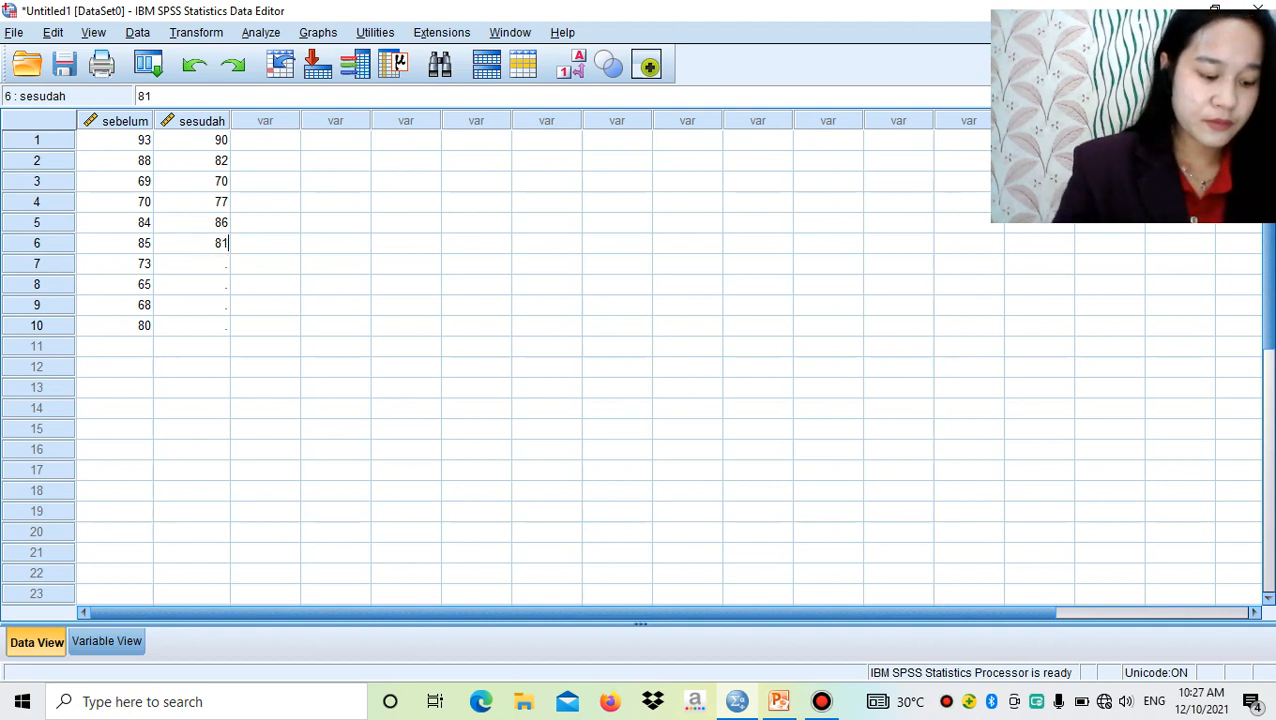
key("Return")
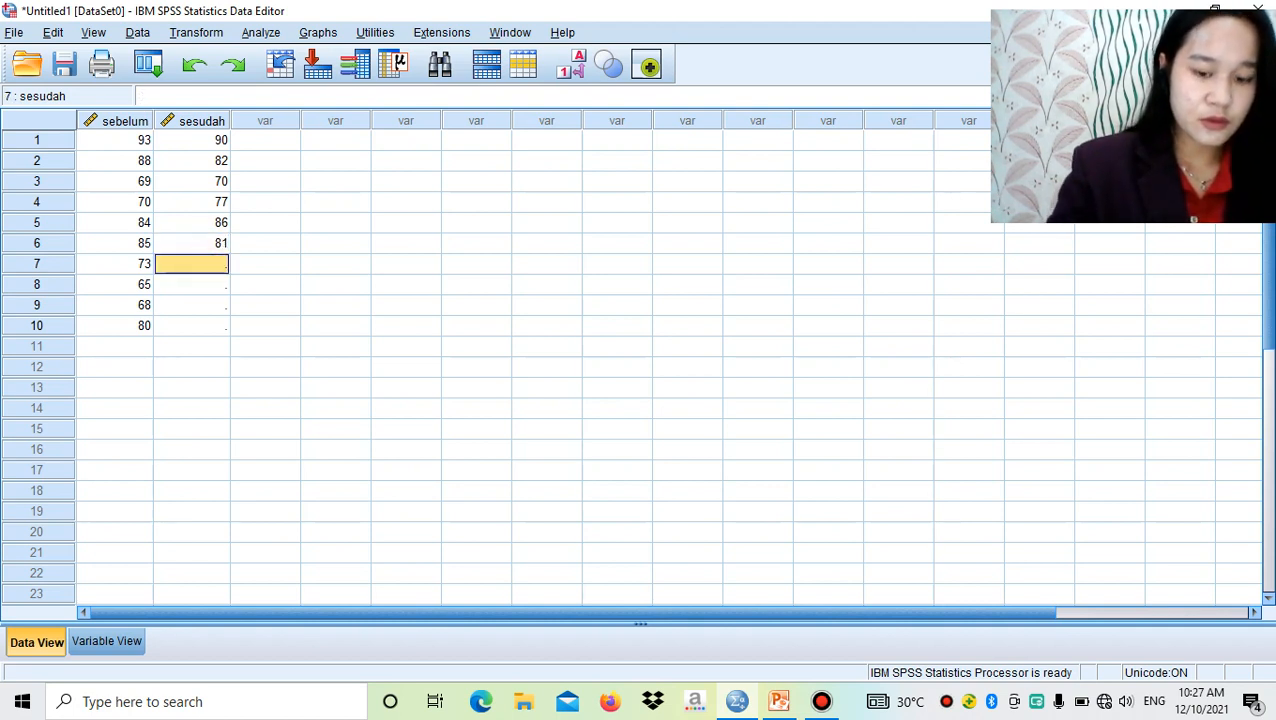
type("78")
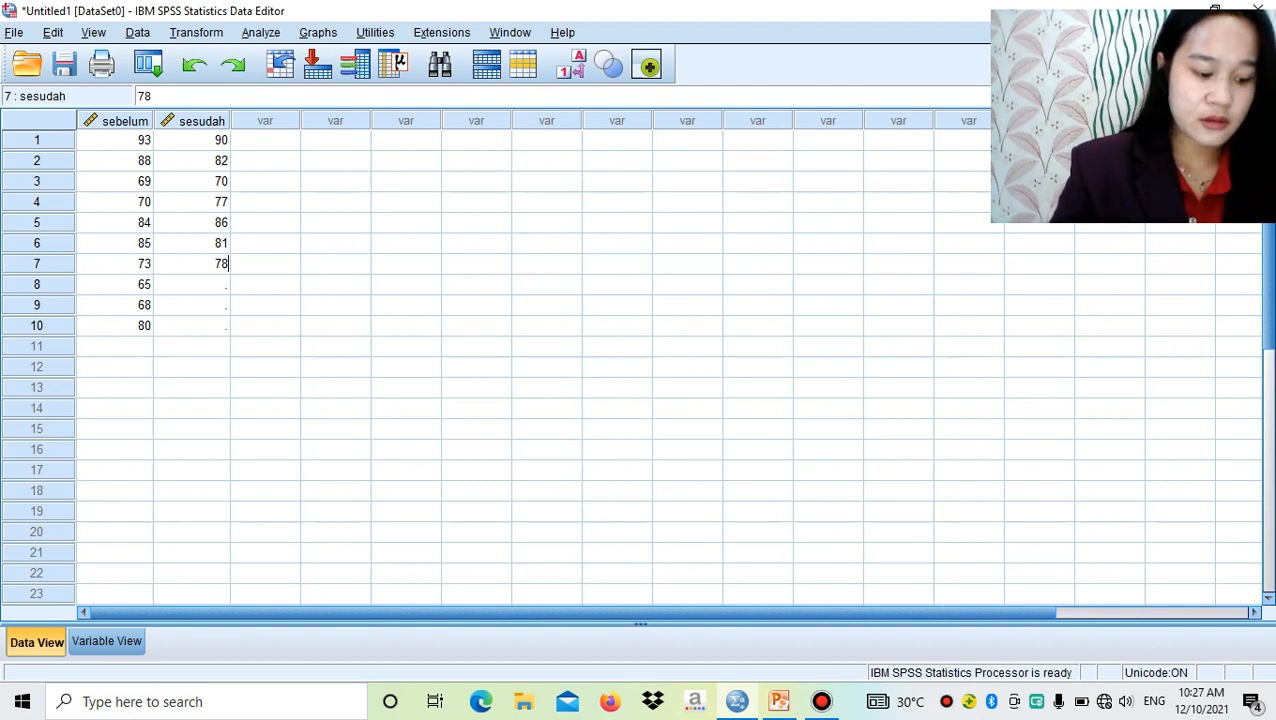
key("Return")
type("73")
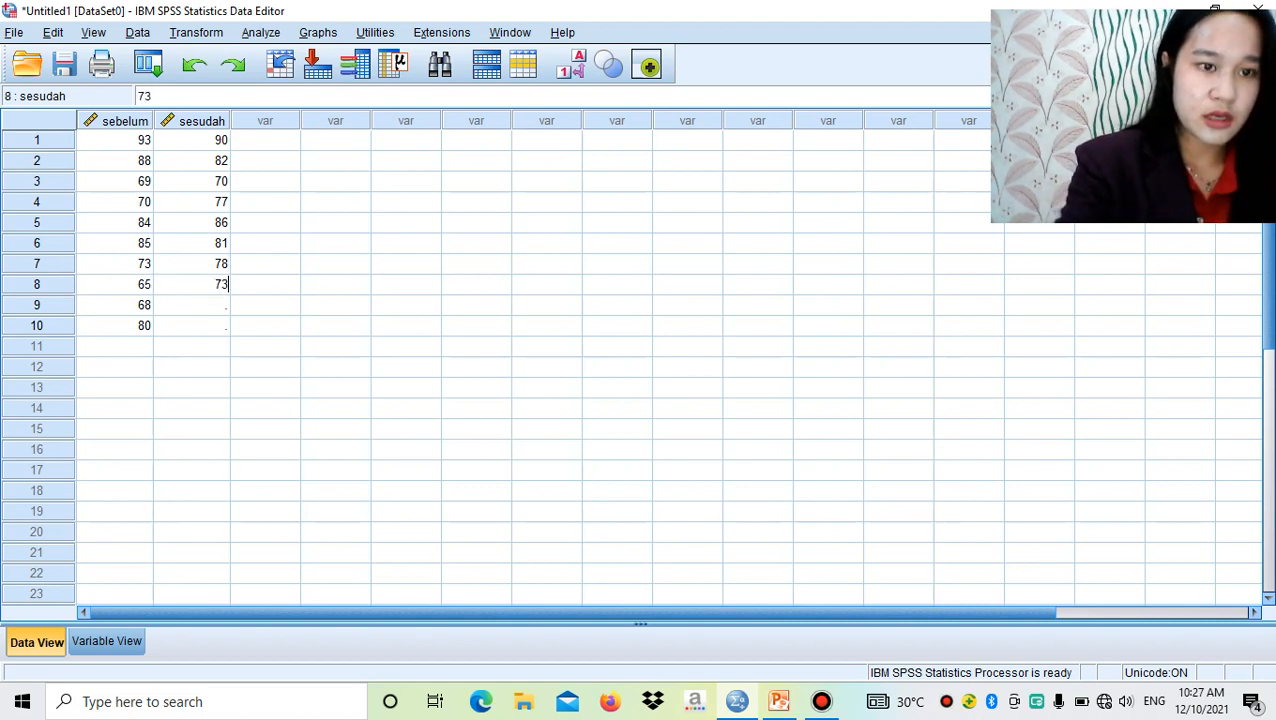
Step: Enter the values 77 and 70 for sesudah in rows 9 and 10
left_click(214, 299)
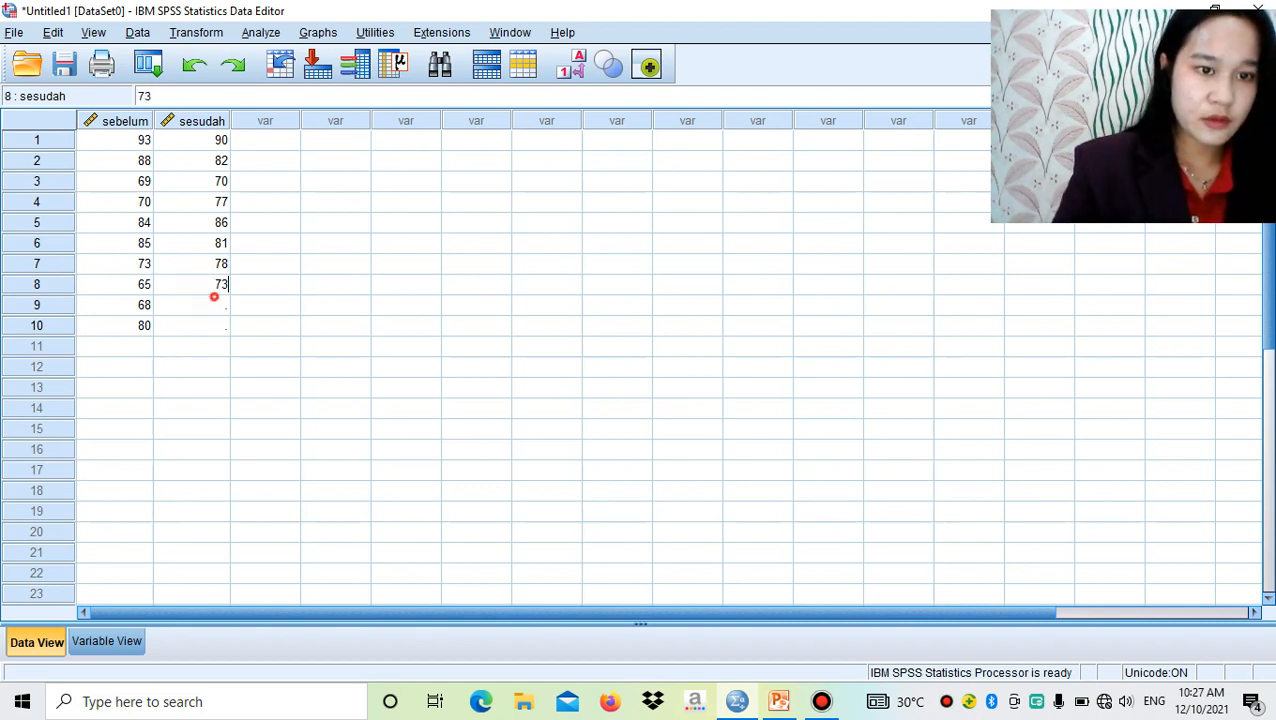
type("77")
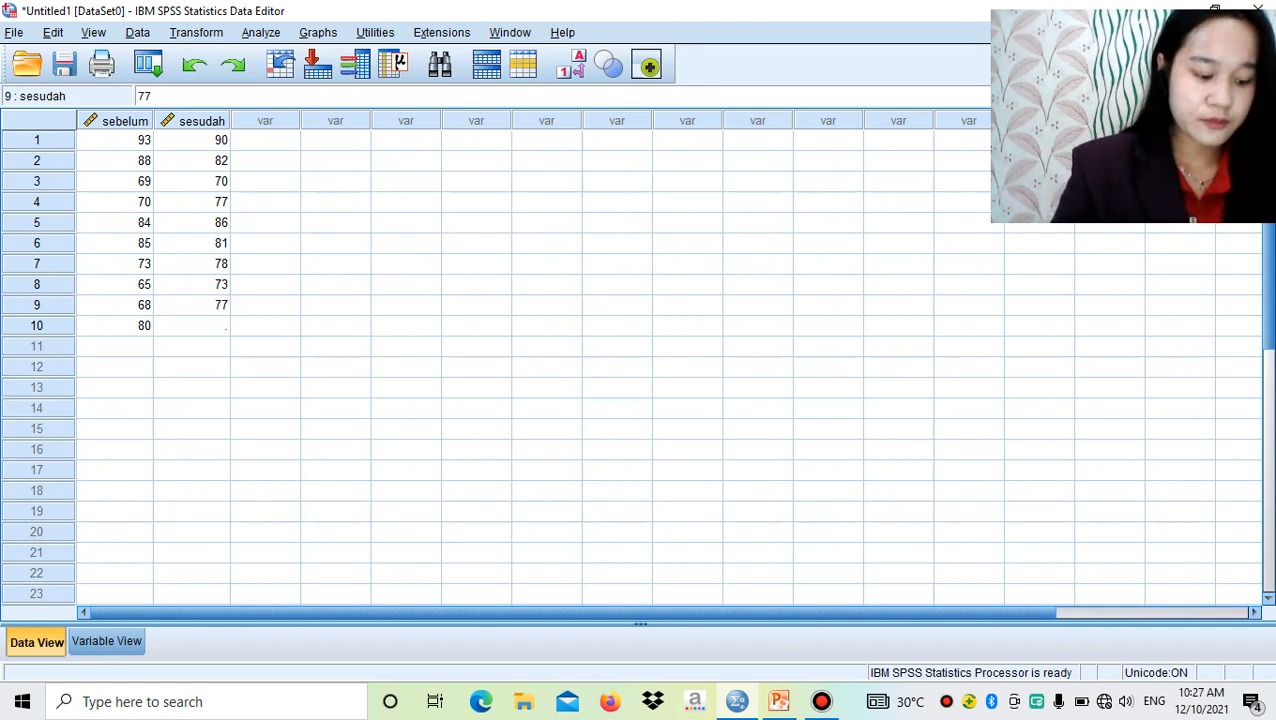
type("70")
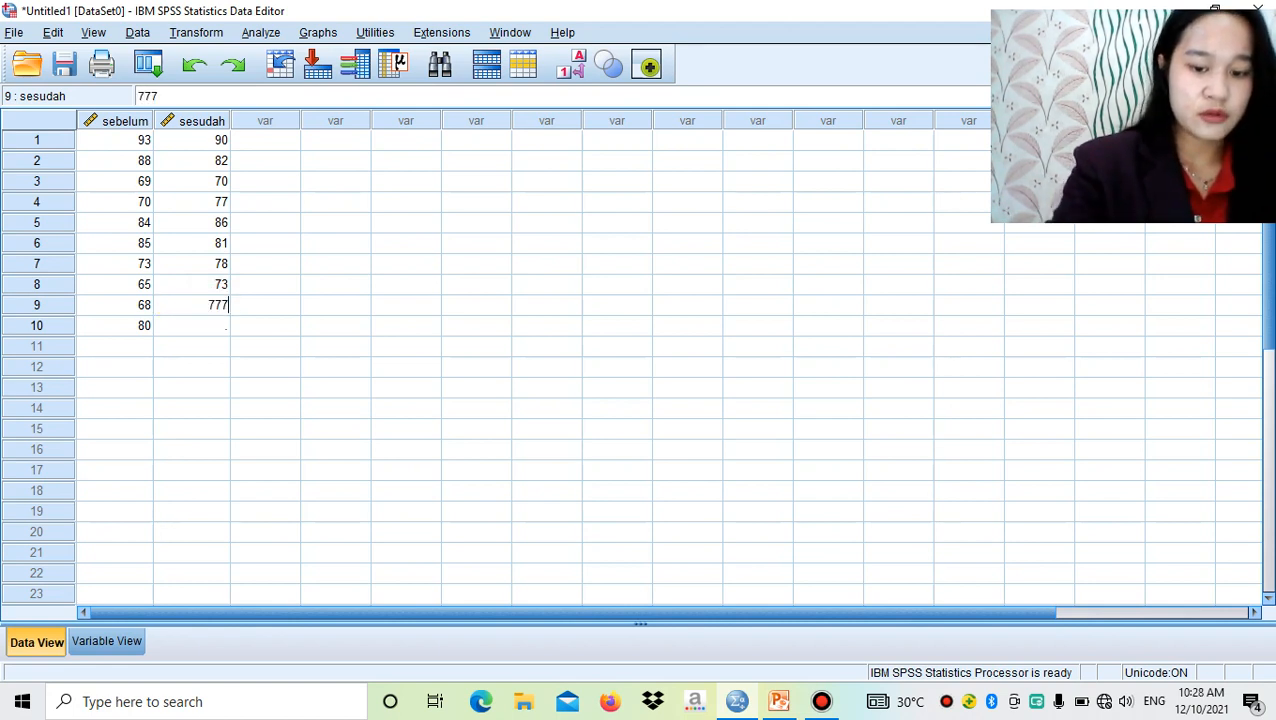
key("BackSpace")
key("BackSpace")
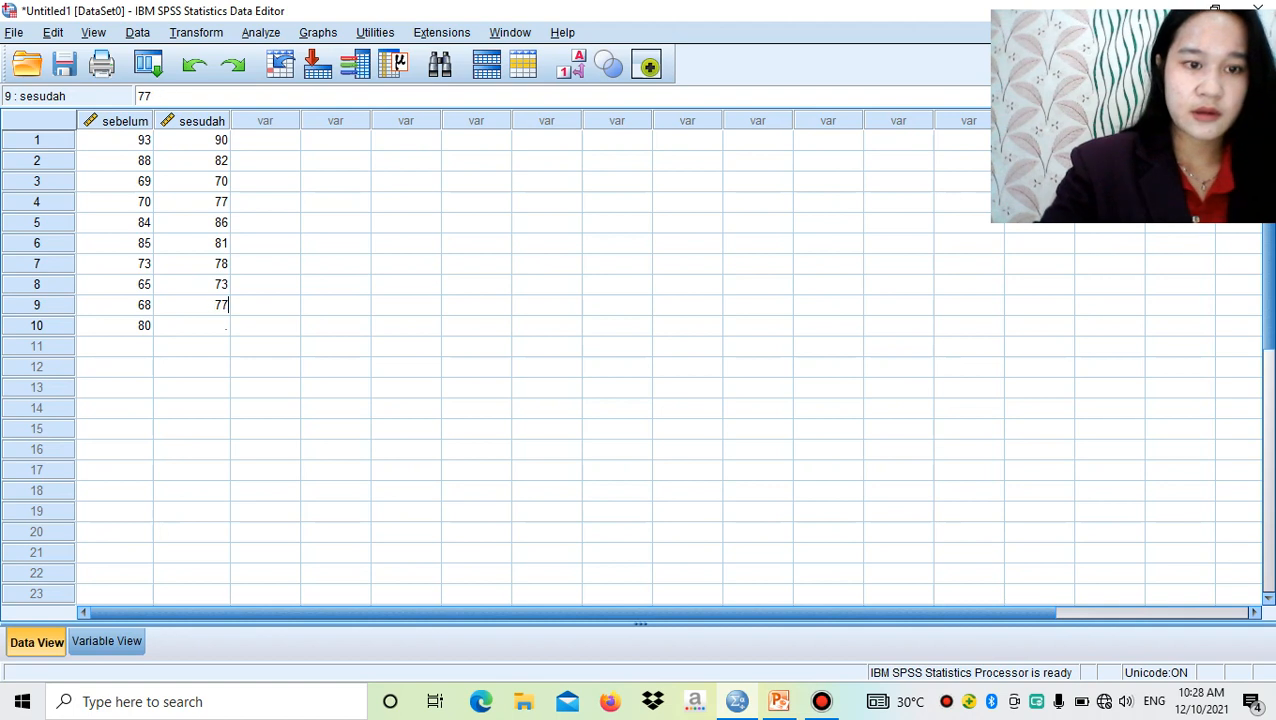
key("Return")
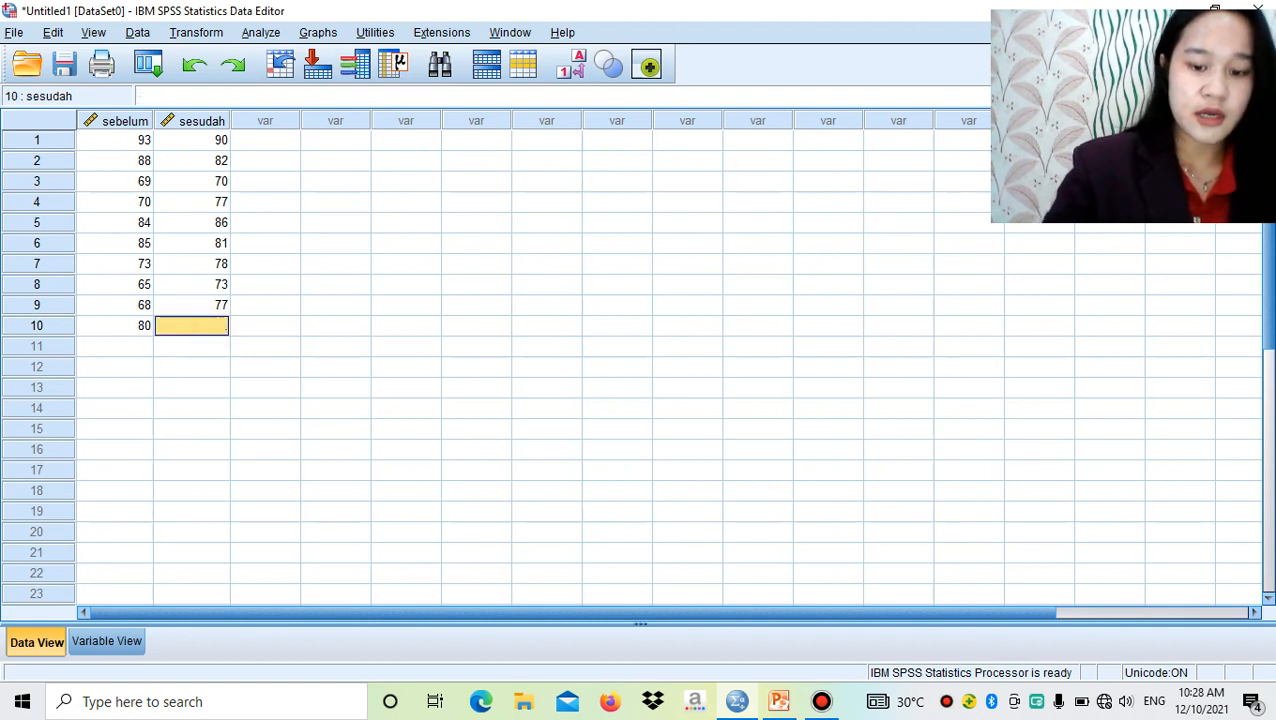
type("70")
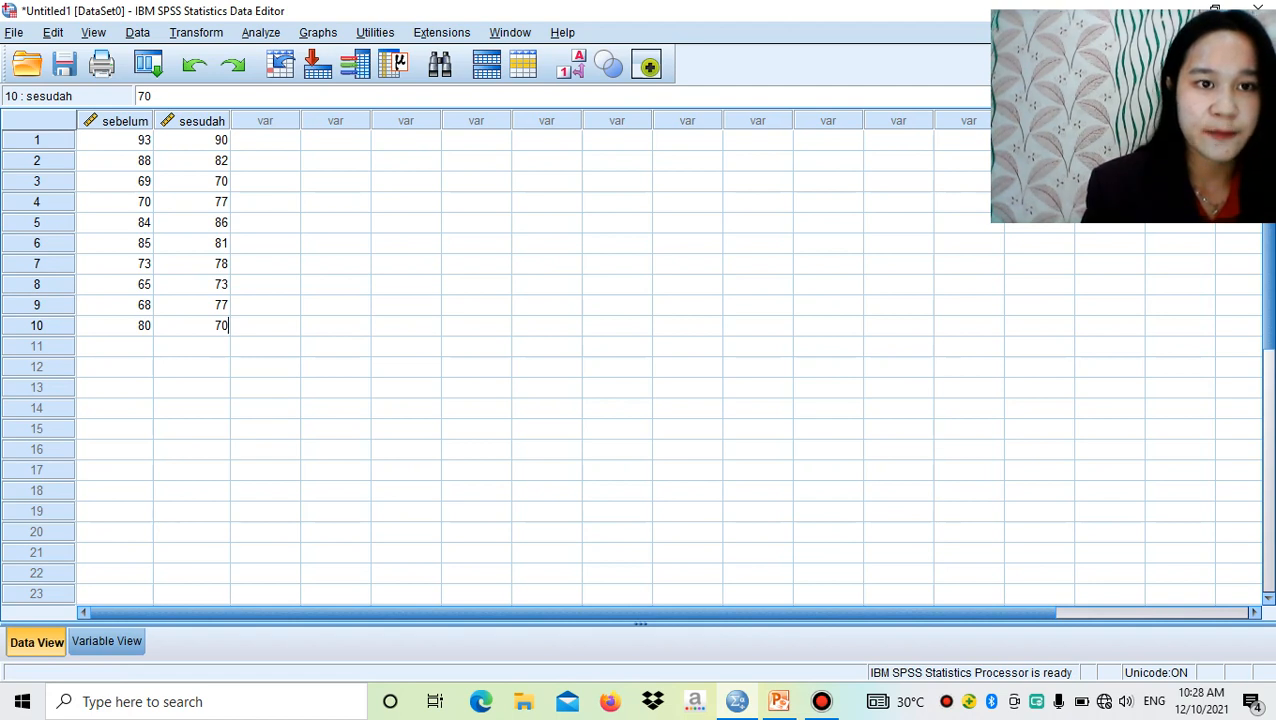
Step: Run a legacy nonparametric two-related-samples Wilcoxon test on the pair sebelum and sesudah
left_click(258, 32)
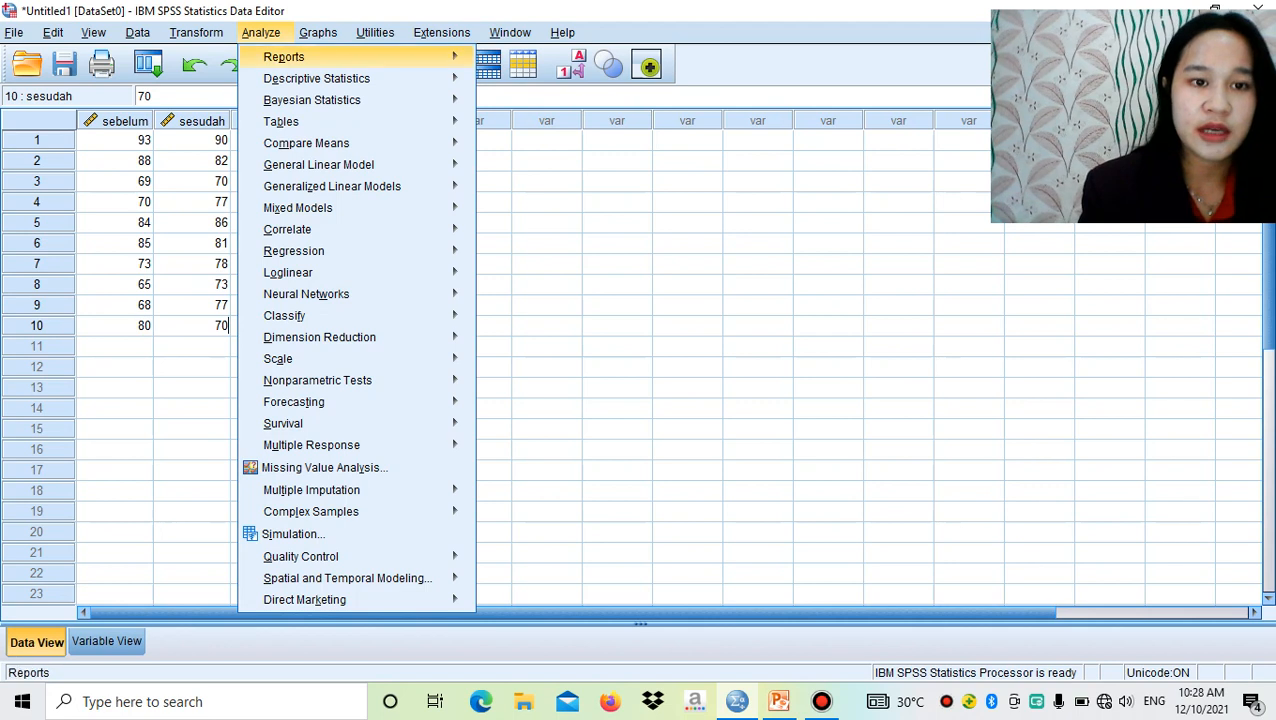
mouse_move(280, 358)
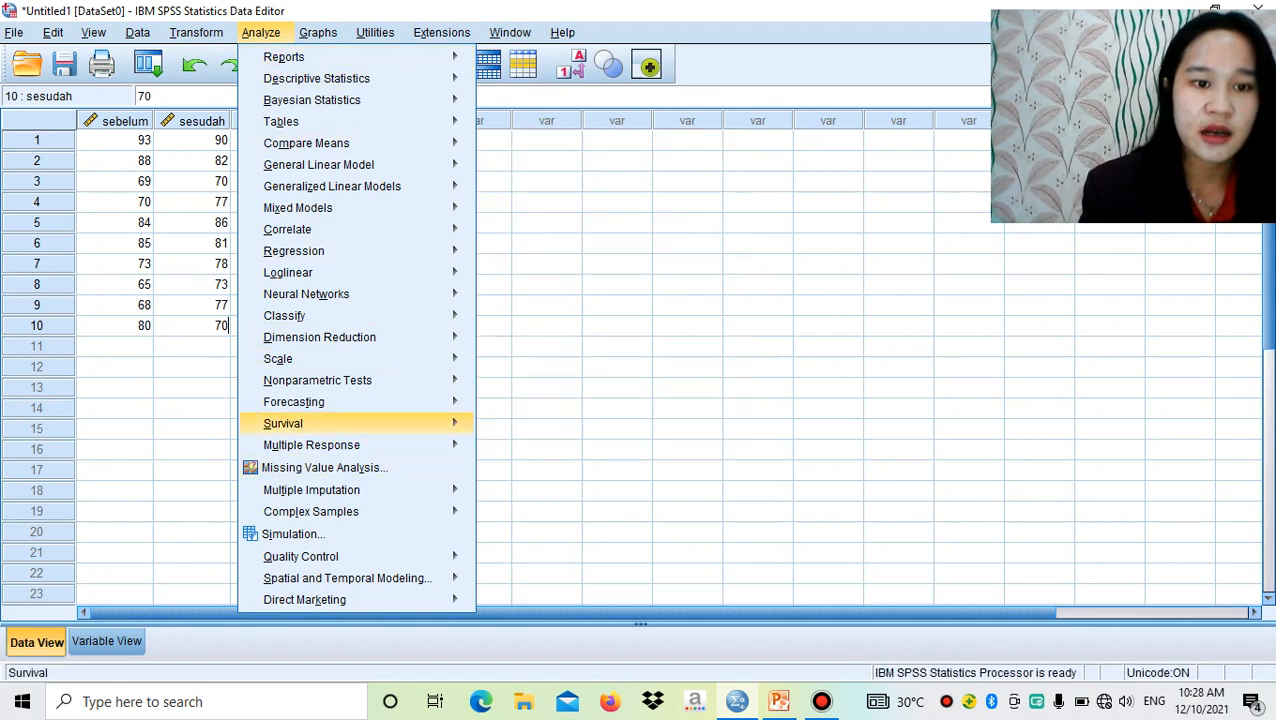
mouse_move(320, 380)
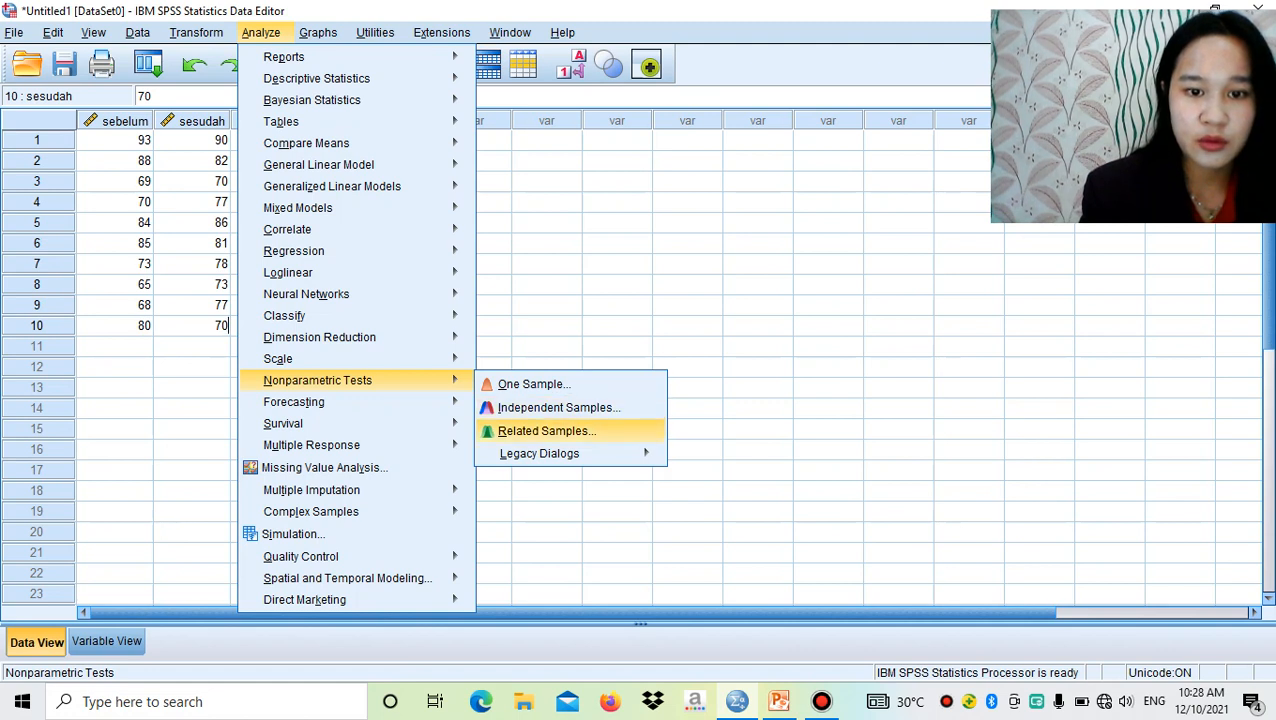
mouse_move(540, 453)
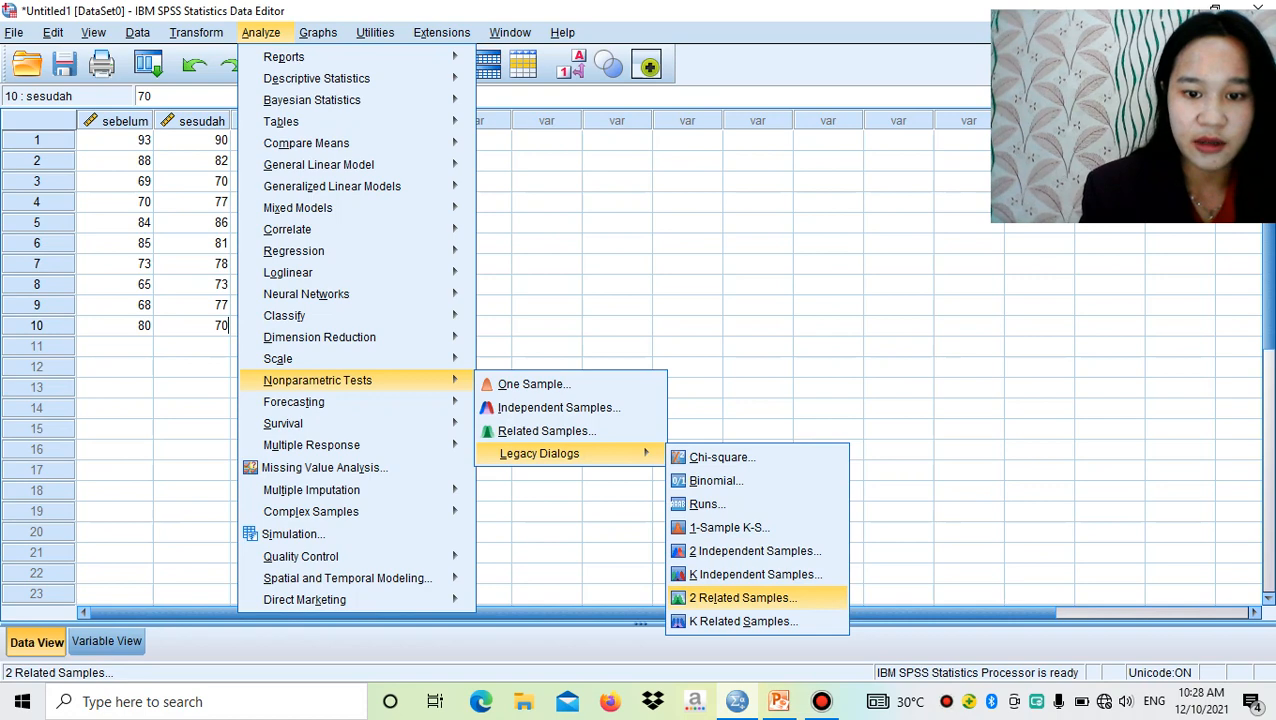
left_click(740, 597)
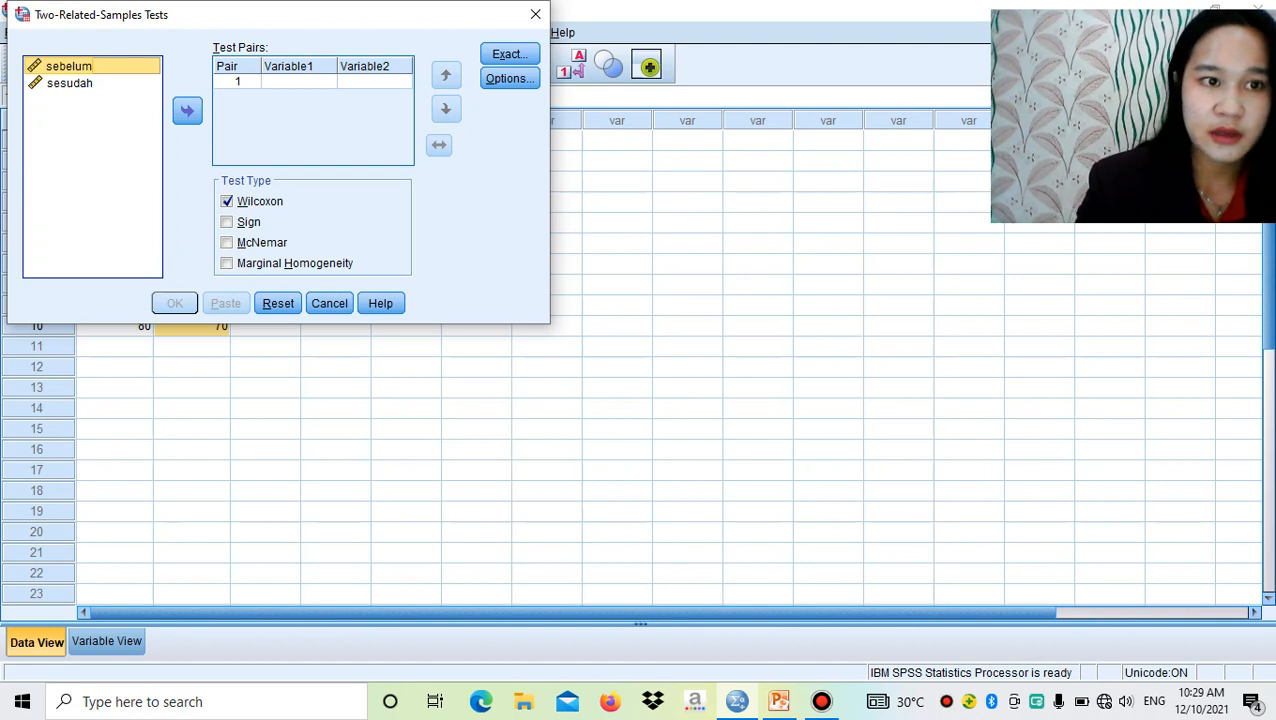
left_click(82, 83, "shift")
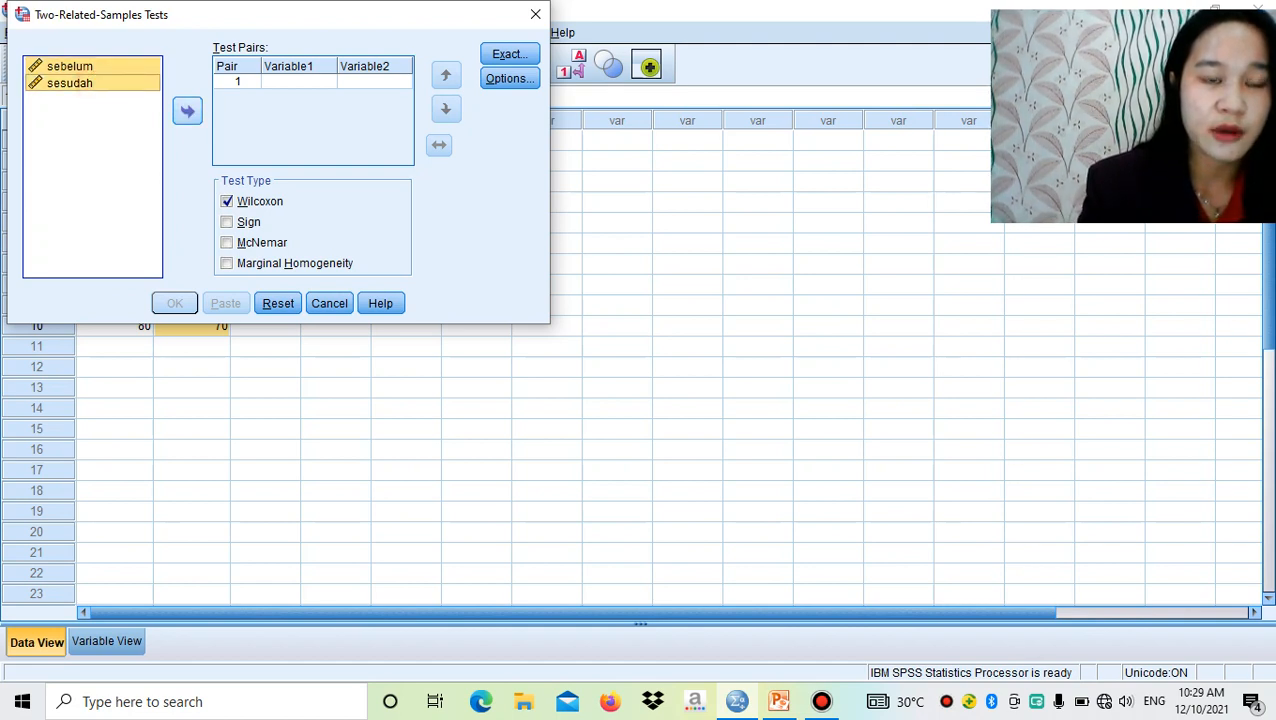
left_click(187, 111)
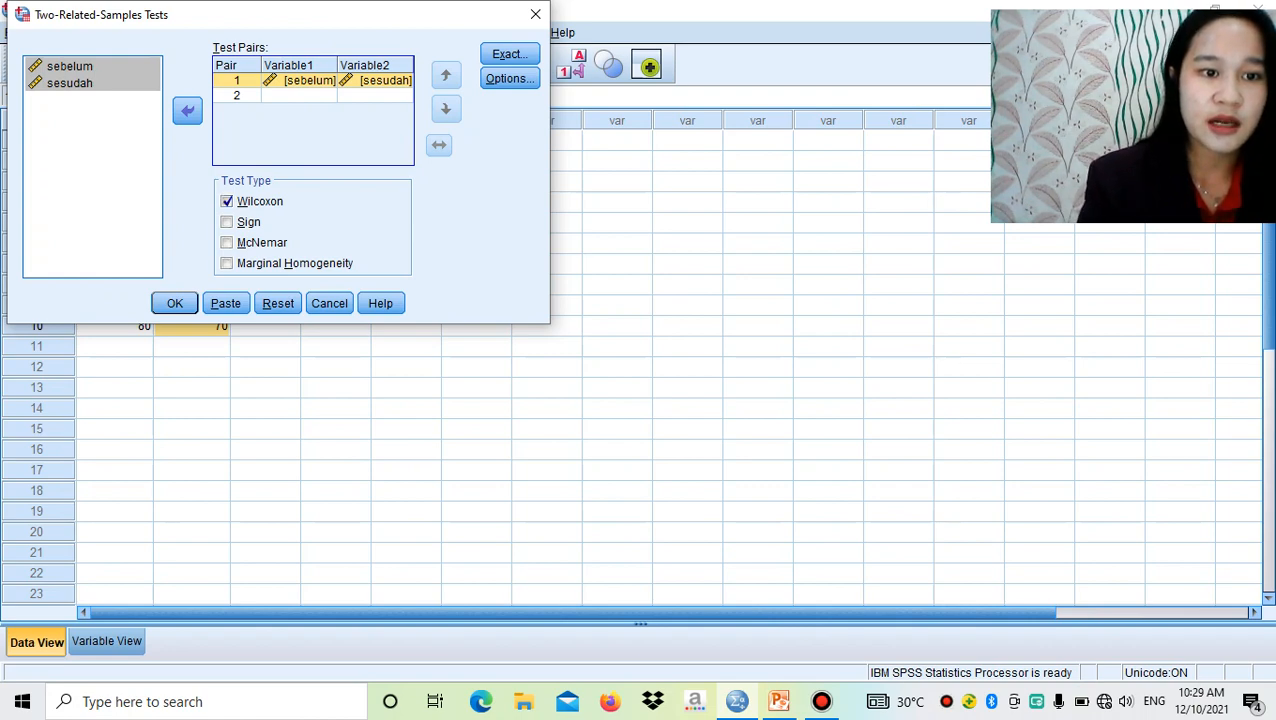
left_click(175, 303)
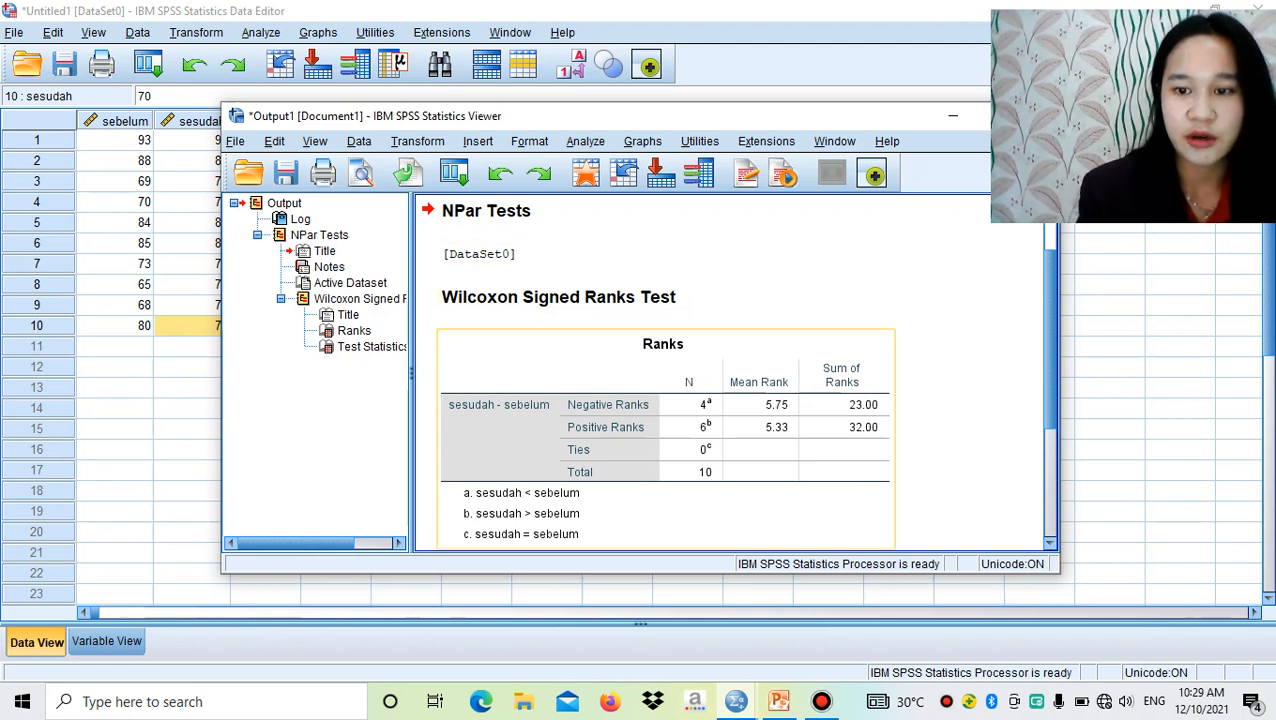
Step: Examine the Ranks and Test Statistics tables in the Wilcoxon Signed Ranks Test output
scroll(735, 375, "down", 2)
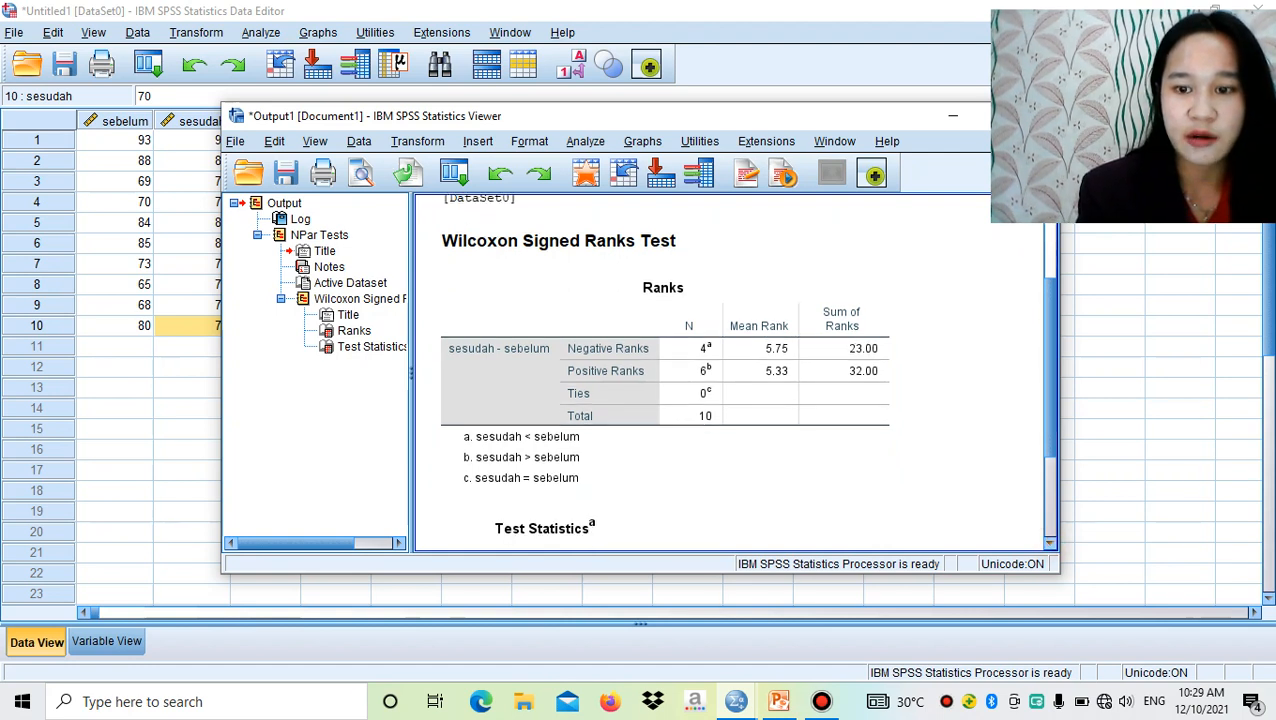
scroll(735, 370, "down", 2)
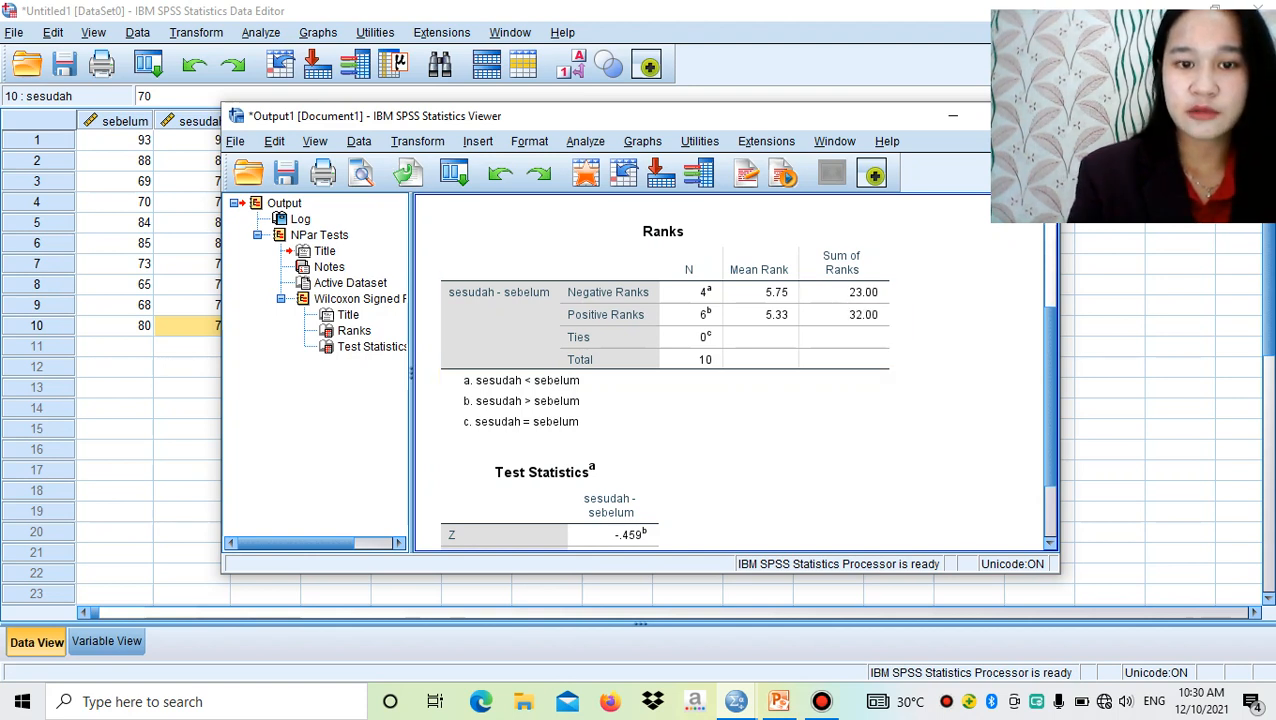
scroll(1040, 525, "down", 3)
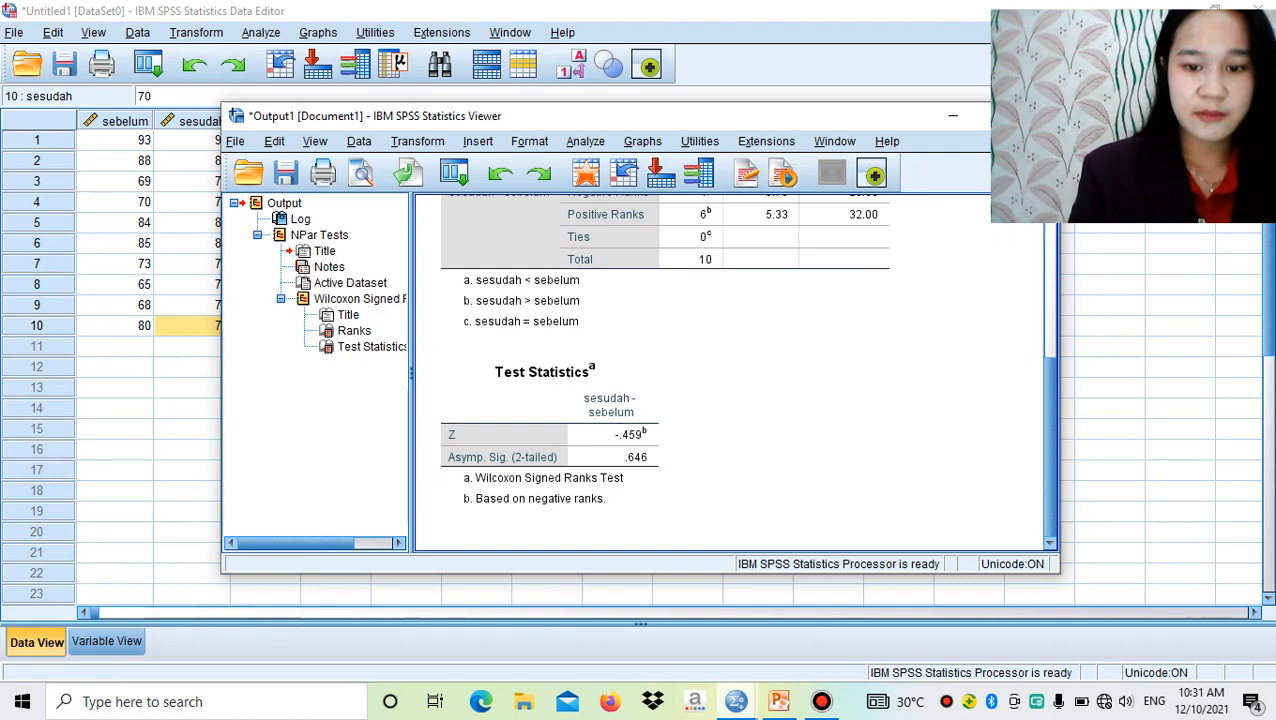
Step: Switch to the PowerPoint presentation and look through the slide thumbnails covering the hypothesis and Z-value steps
left_click(779, 701)
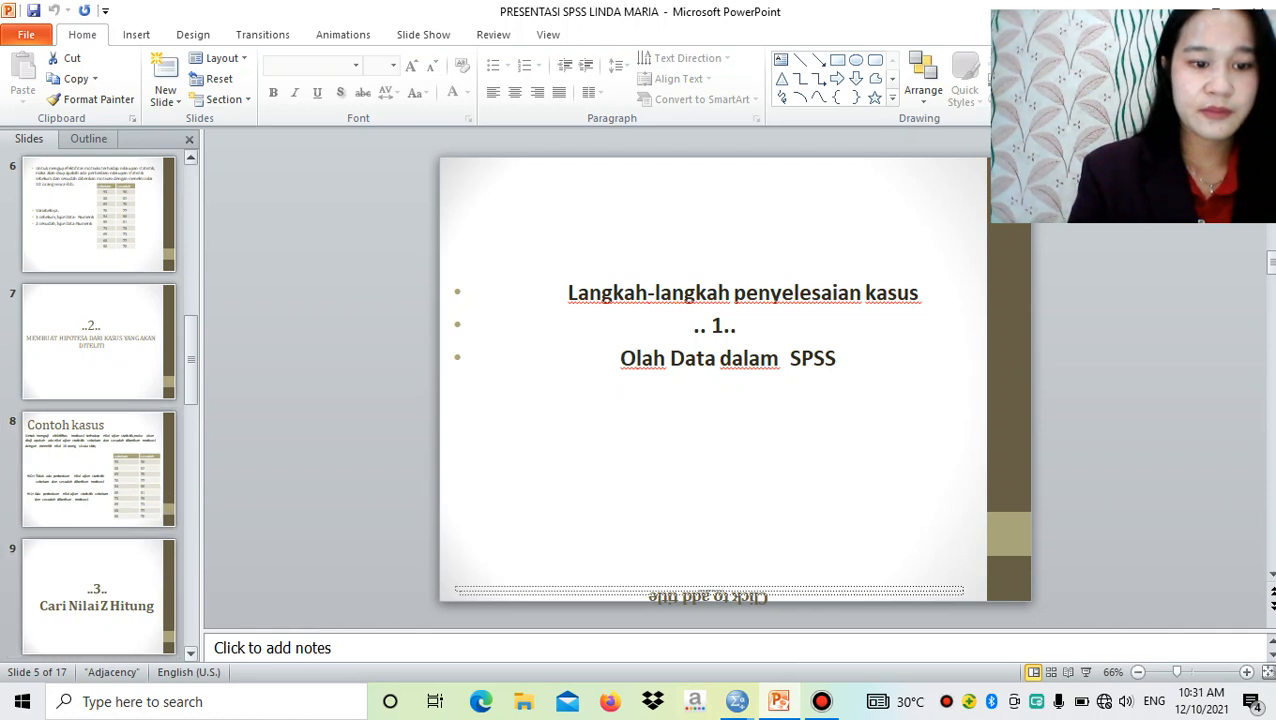
left_click(191, 654)
left_click(191, 654)
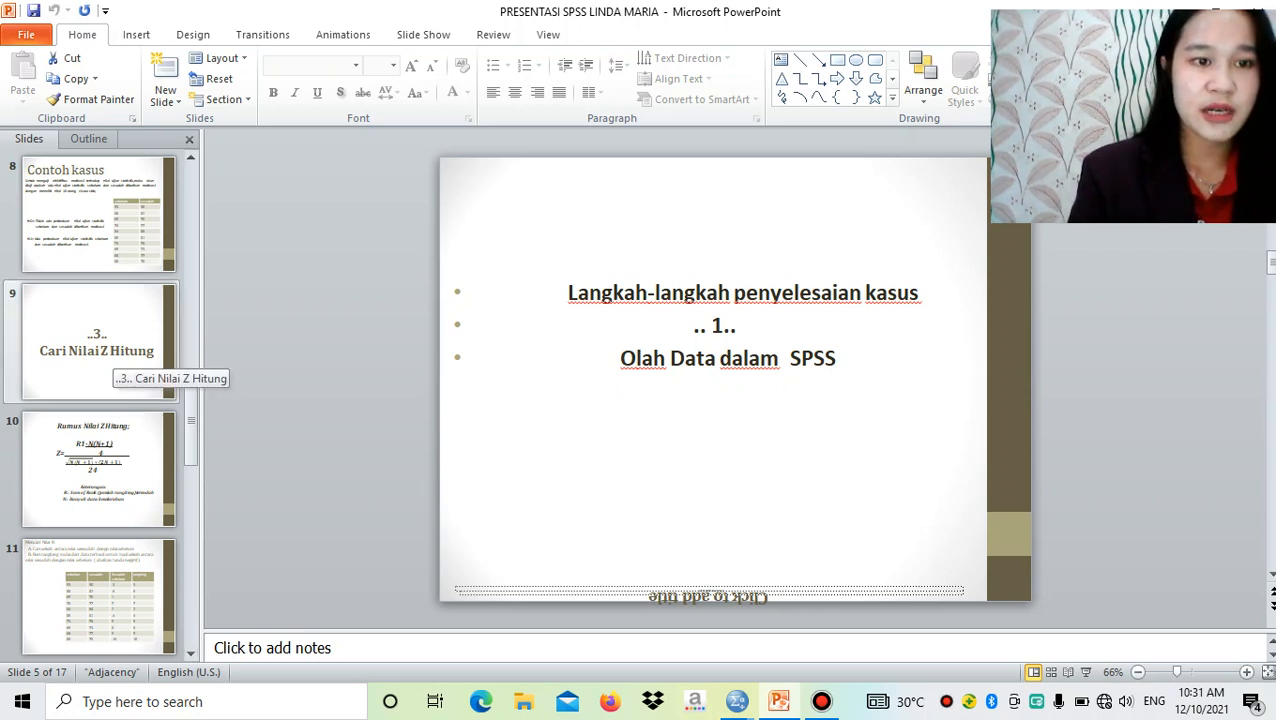
scroll(131, 195, "up", 1)
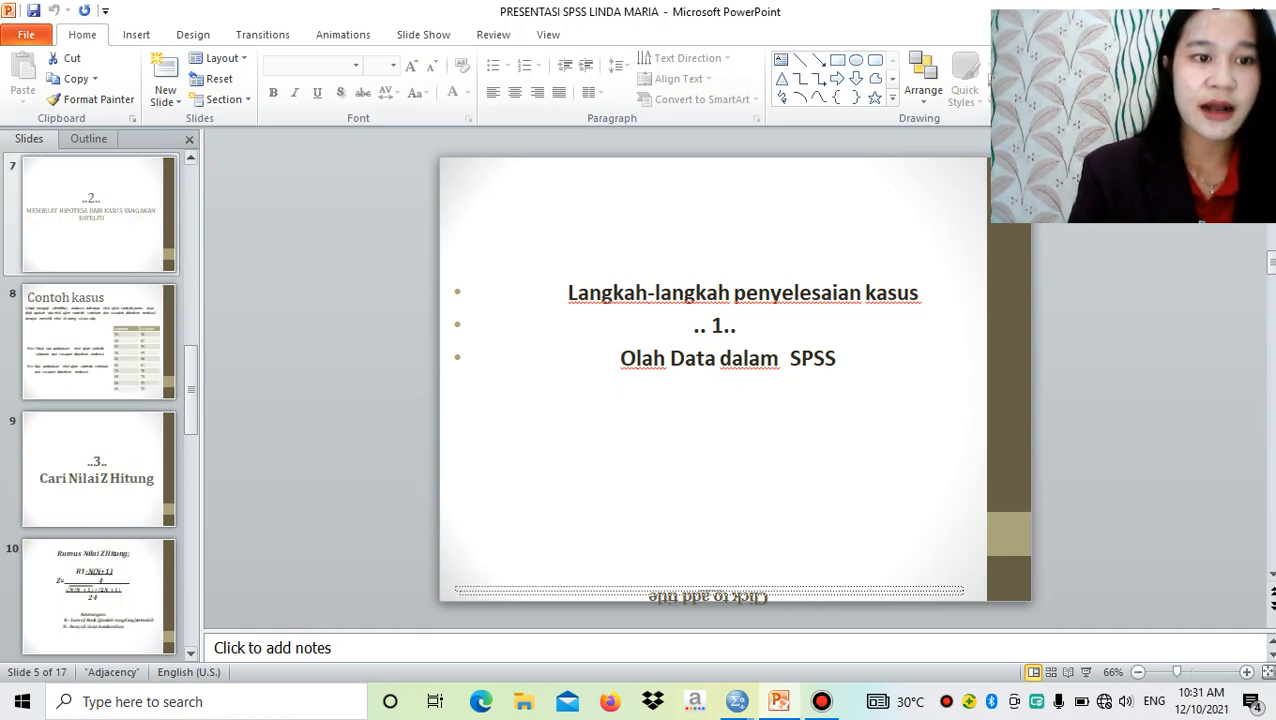